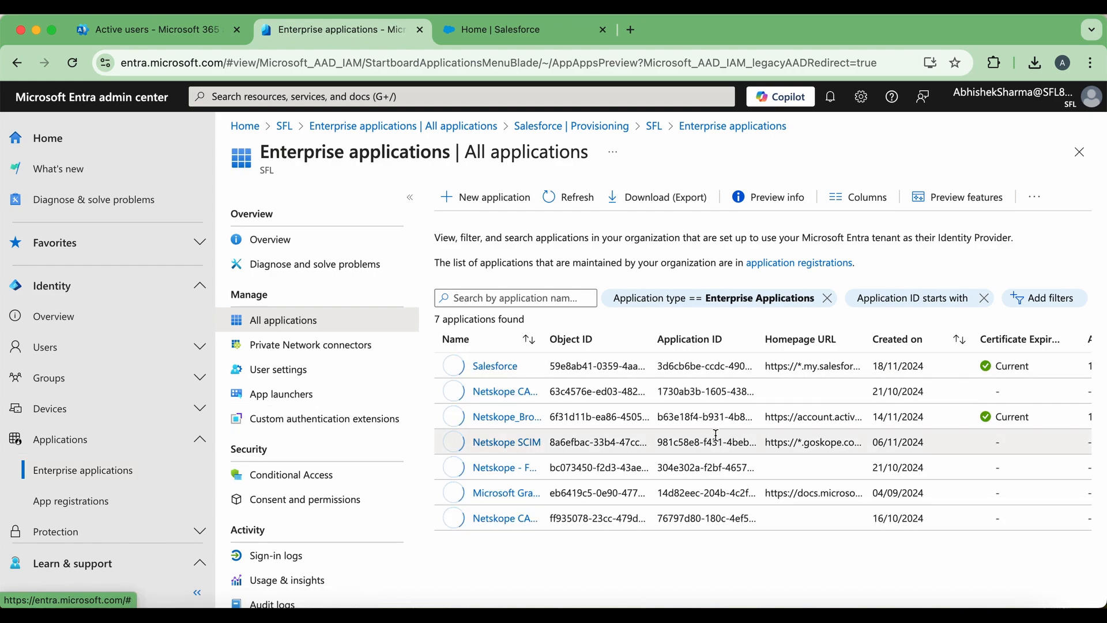
- Open the Salesforce app's Provisioning settings via Get started under Provision User Accounts
click(495, 367)
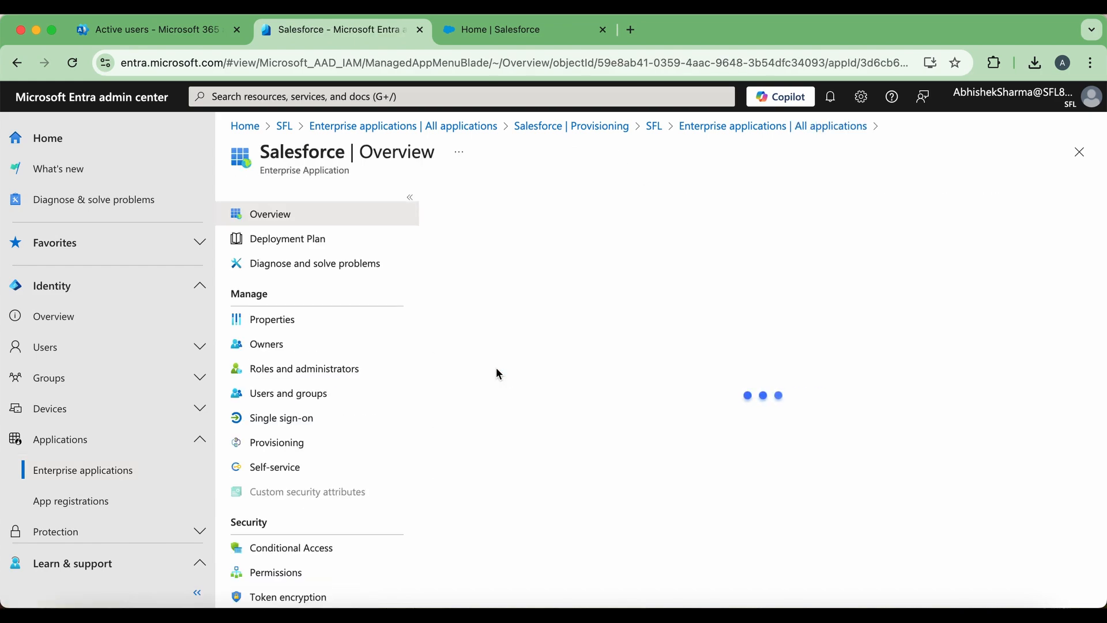
scroll(747, 396, down, 3)
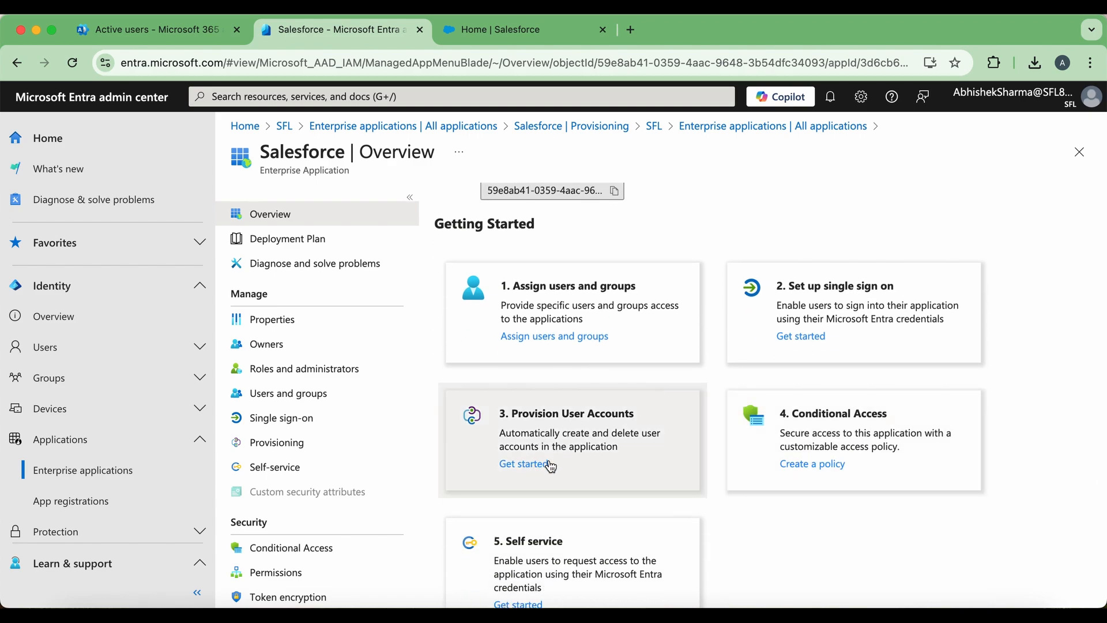
click(549, 464)
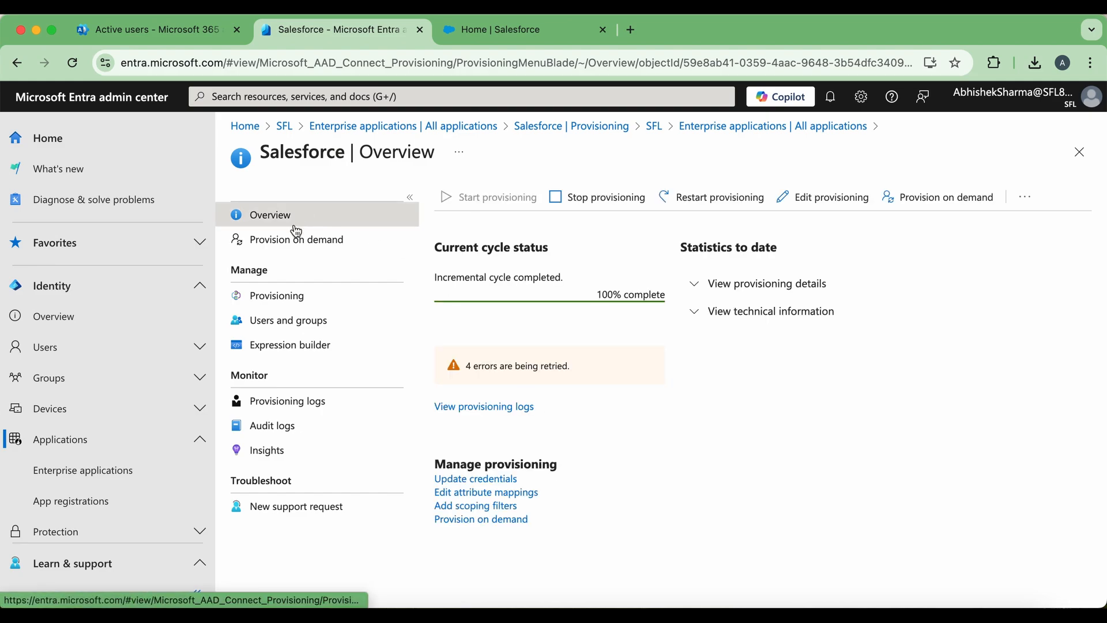
click(282, 304)
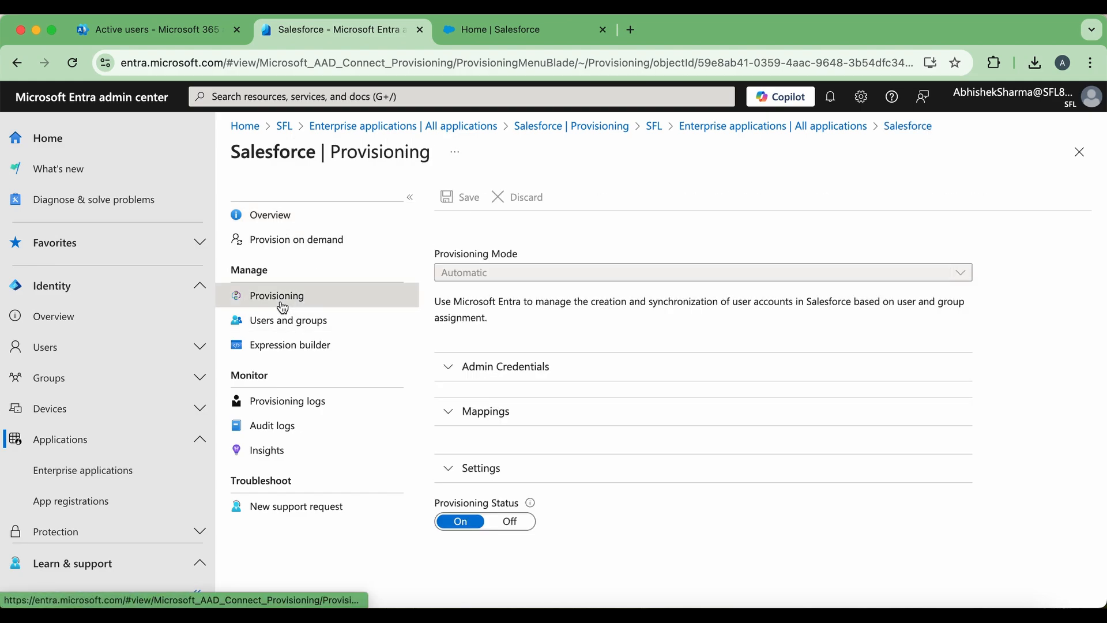
- Expand Admin Credentials and inspect the my.salesforce.com Tenant URL value
click(449, 368)
scroll(687, 417, down, 5)
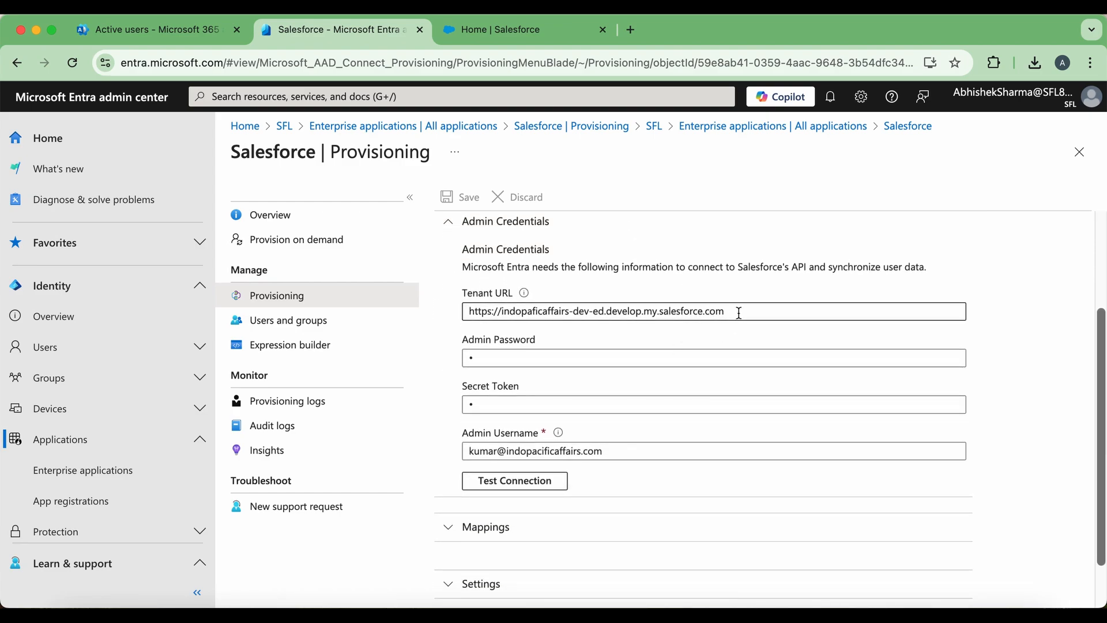
click(739, 313)
drag(739, 313, 450, 312)
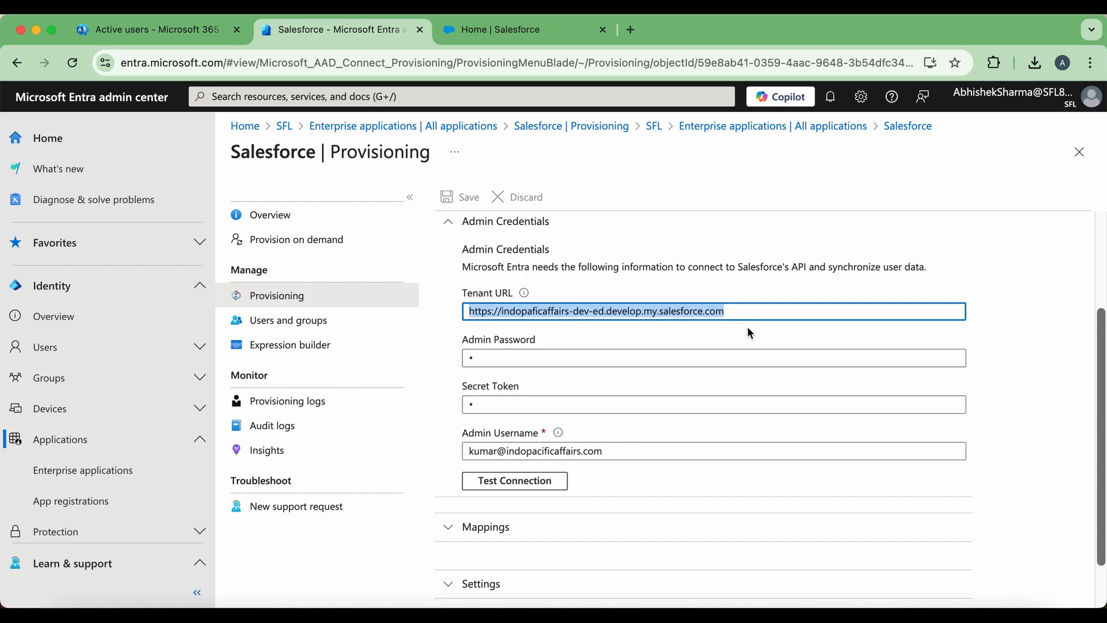
click(723, 312)
drag(734, 312, 646, 314)
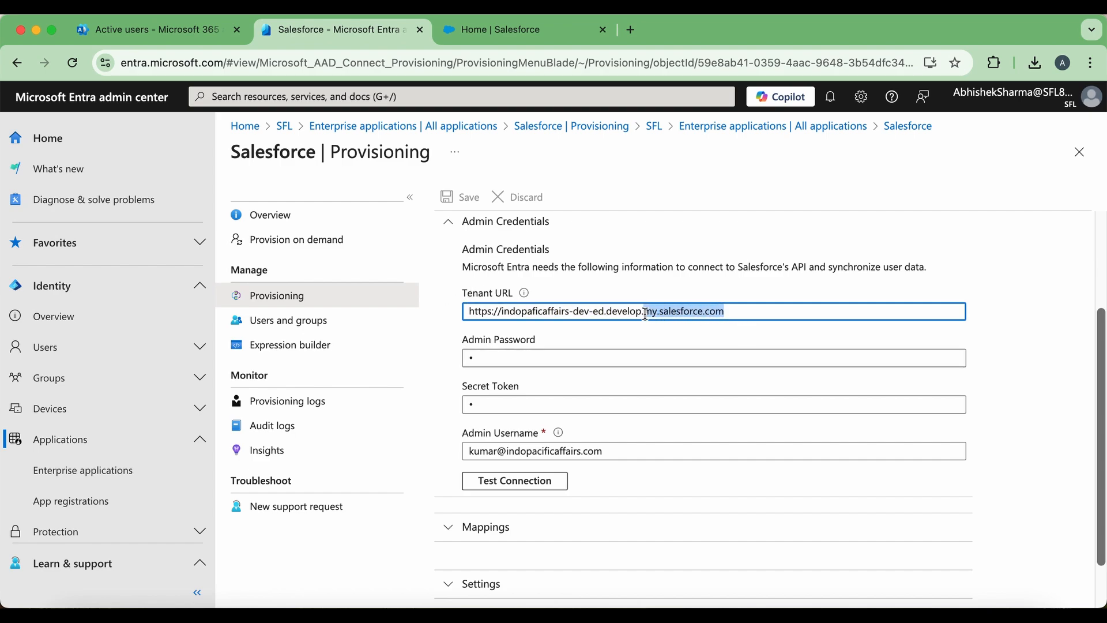
click(742, 311)
- Compare it with the lightning.force.com address in the Salesforce tab, then return to Entra
click(521, 36)
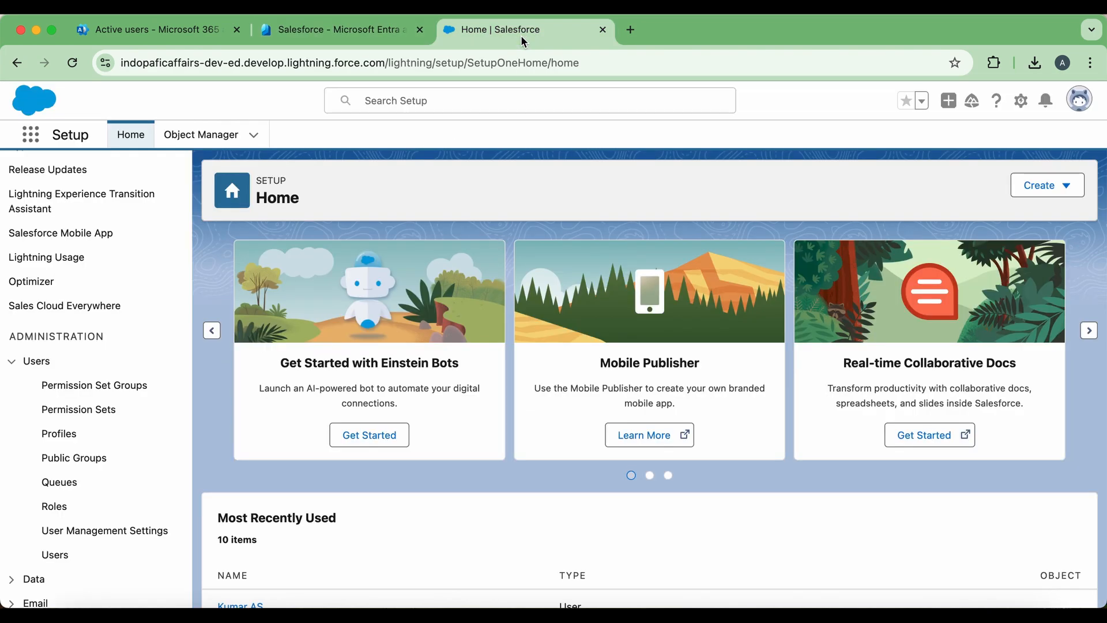
click(333, 68)
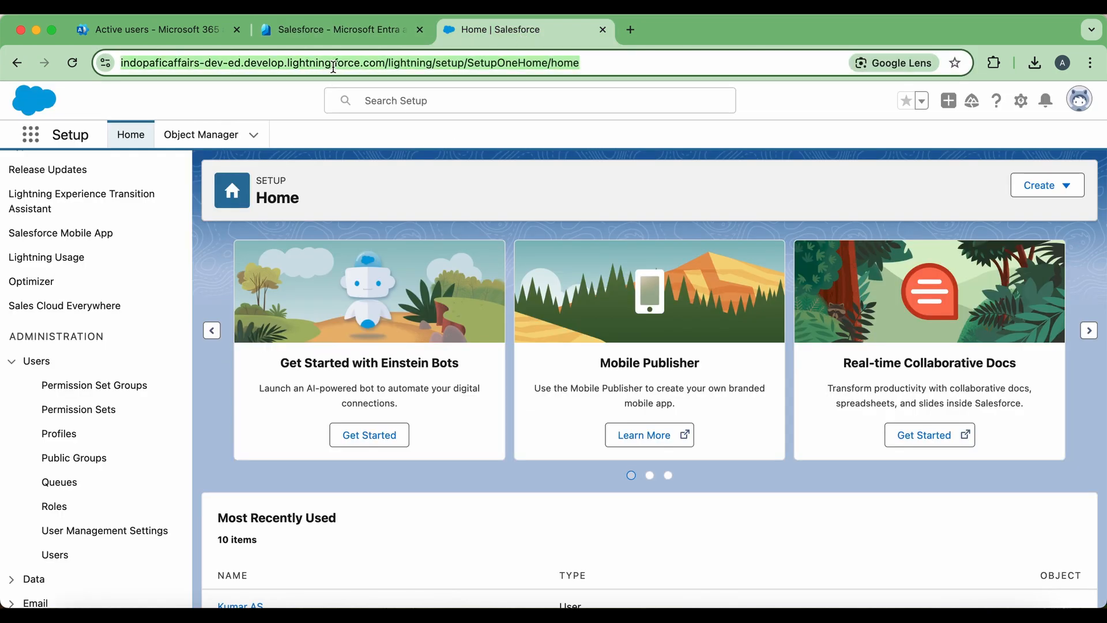
click(334, 68)
drag(420, 62, 313, 63)
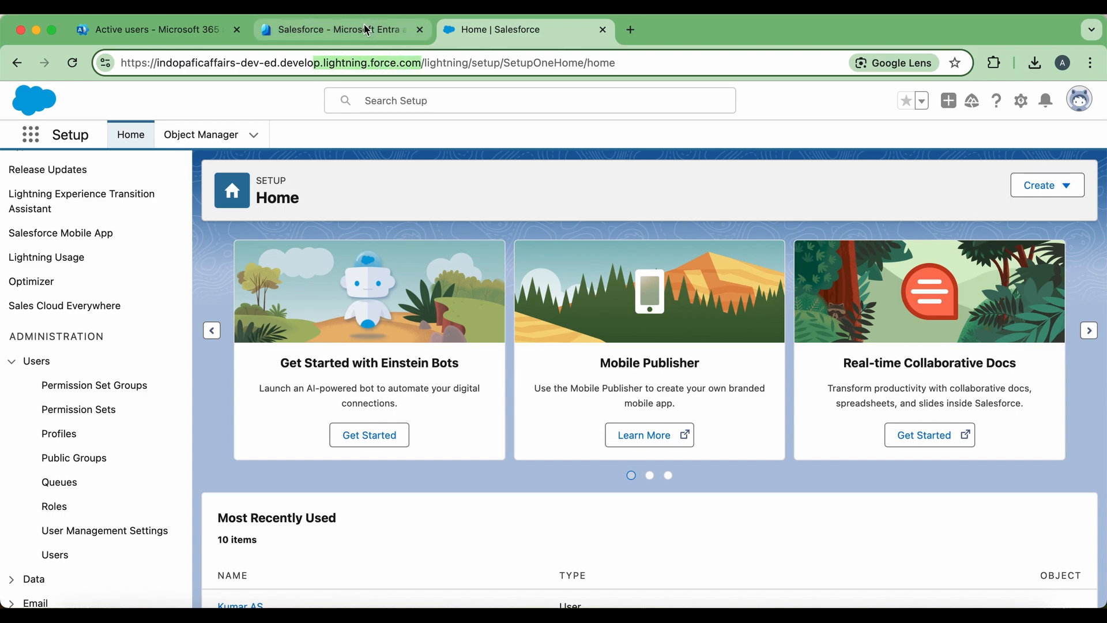
click(366, 30)
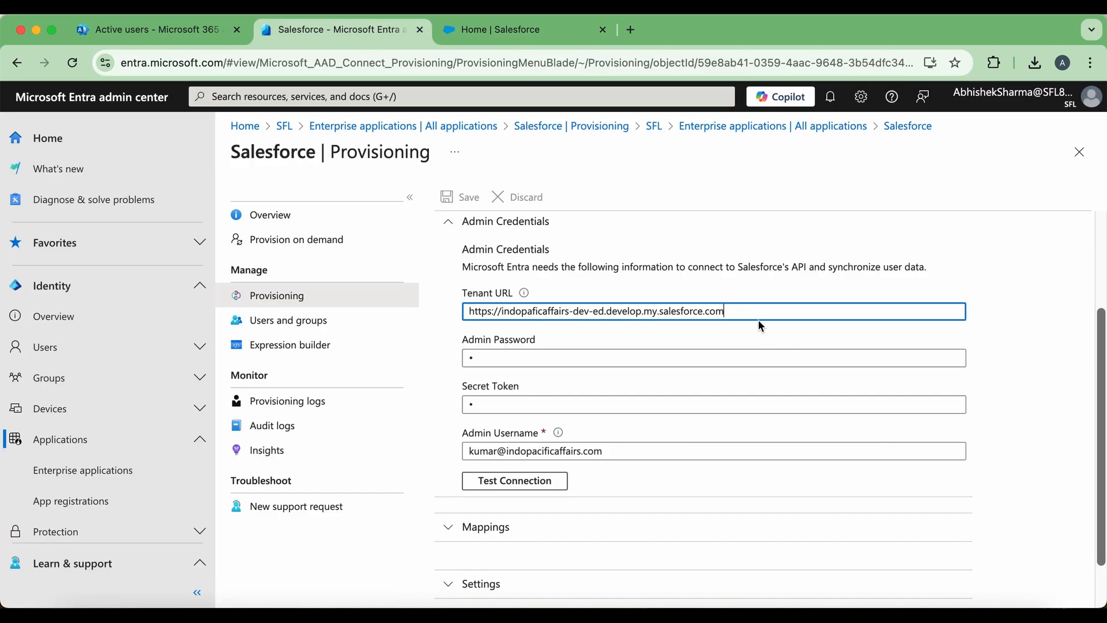
- Enter a new Admin Password and retype the admin's e-mail address as Admin Username
click(579, 366)
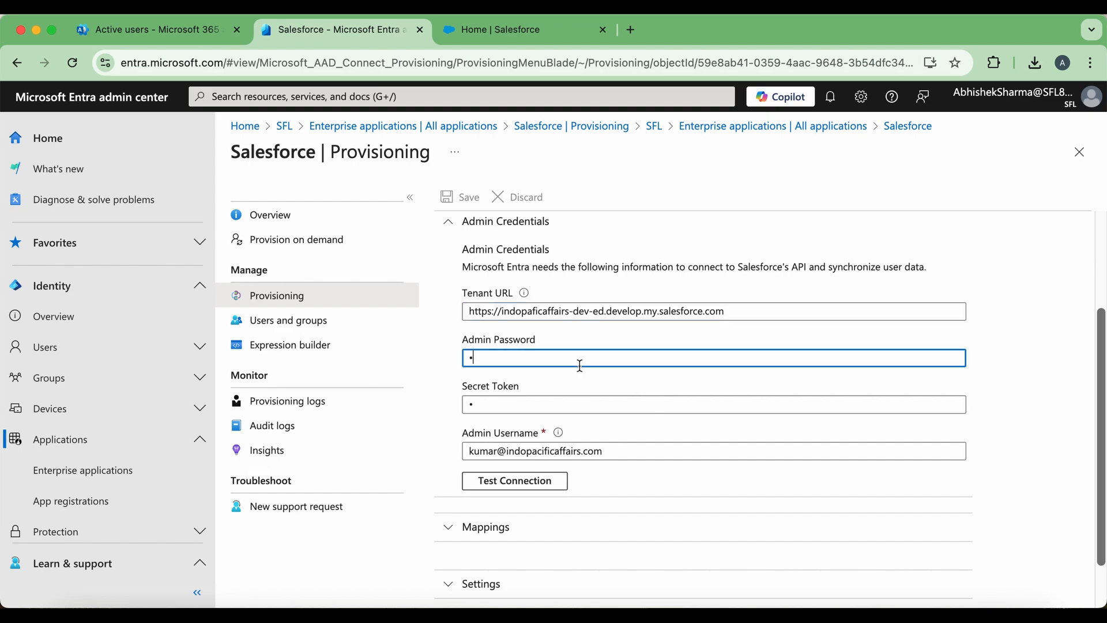
key(BackSpace)
text(********)
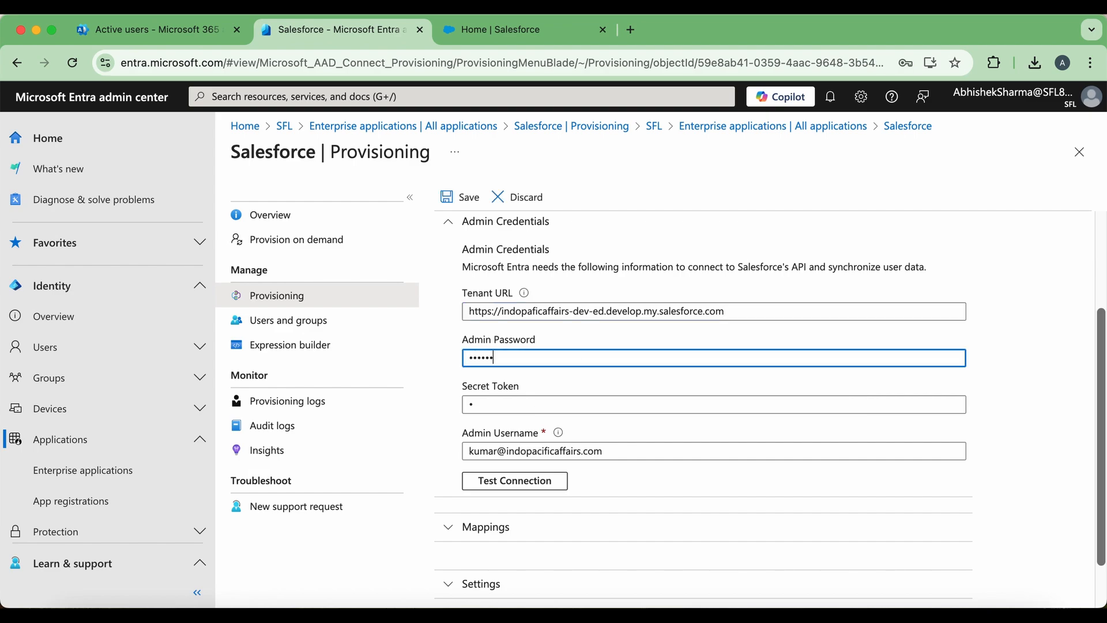
text(**)
click(627, 448)
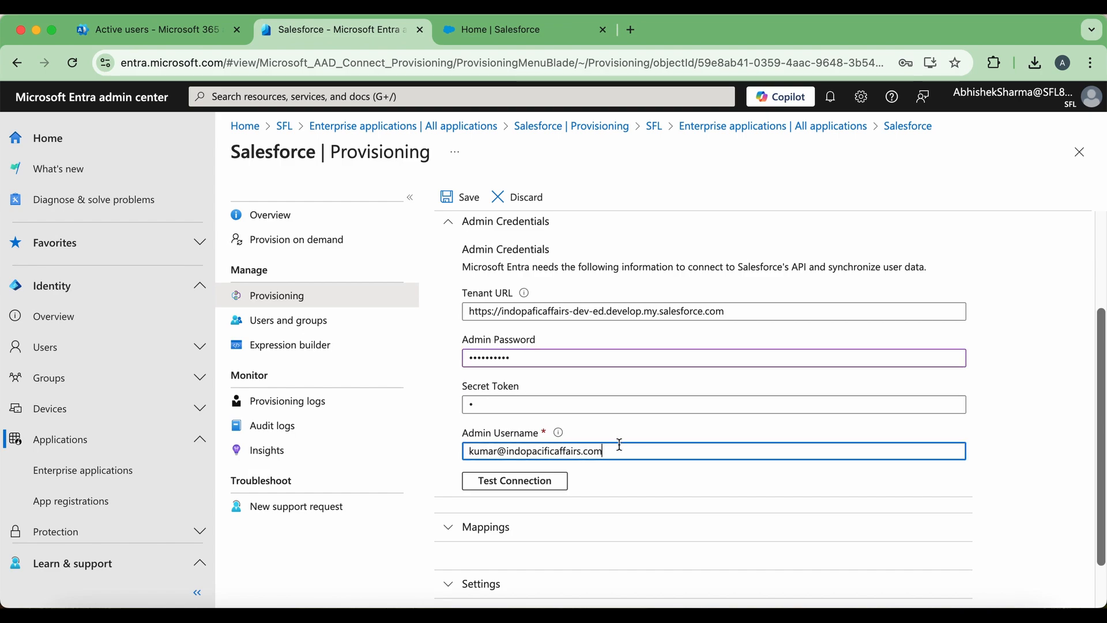
key(super+a)
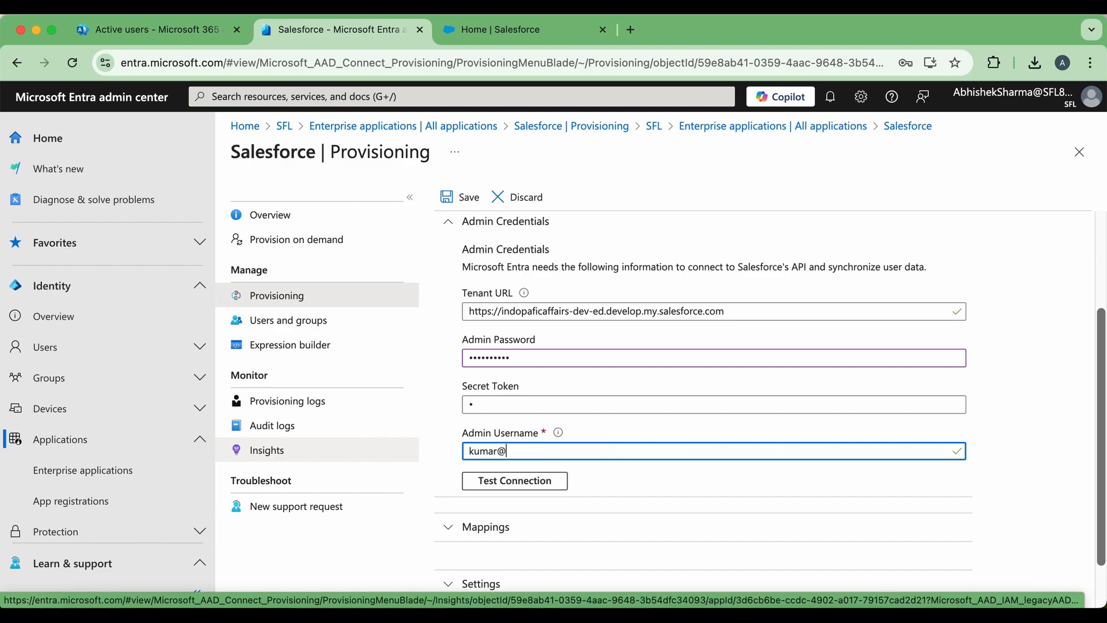
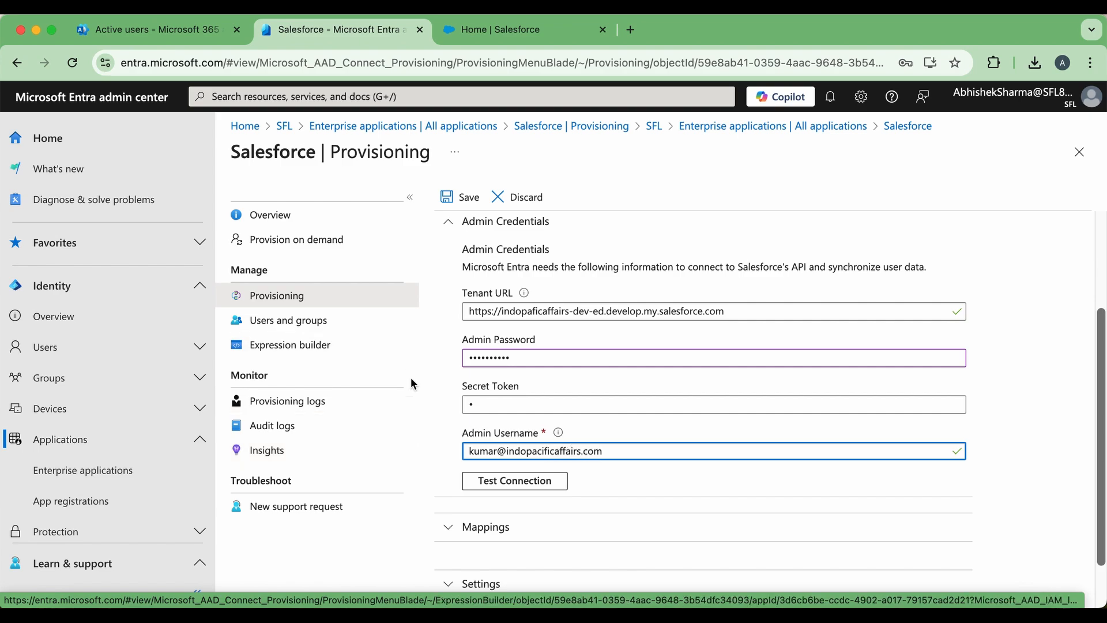
click(514, 402)
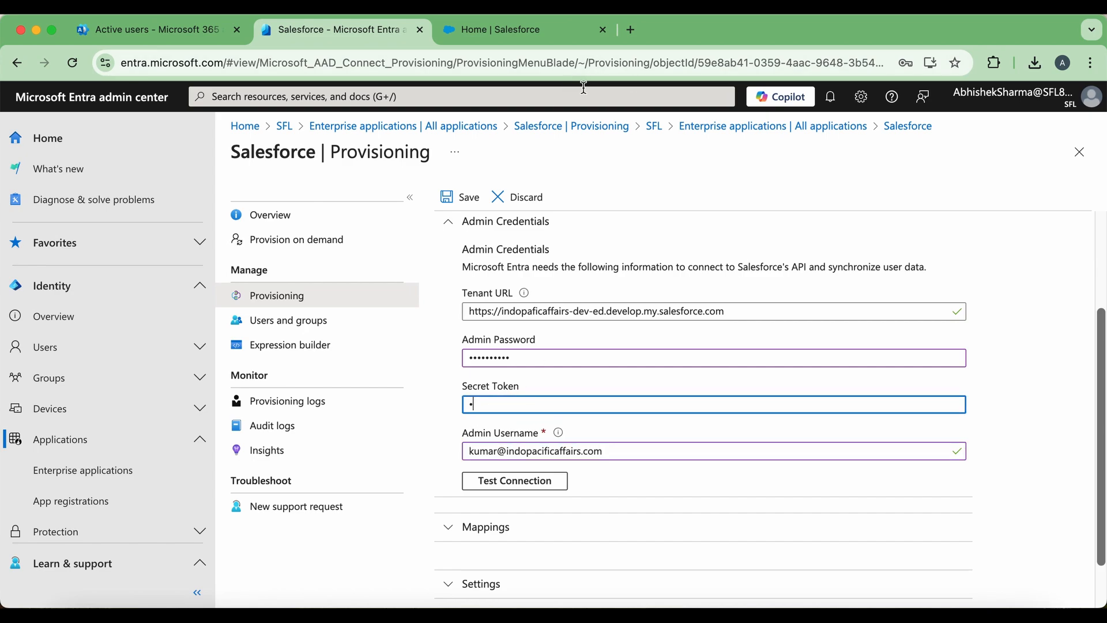
- Reset the Salesforce security token from personal Settings so a new one is e-mailed
click(526, 40)
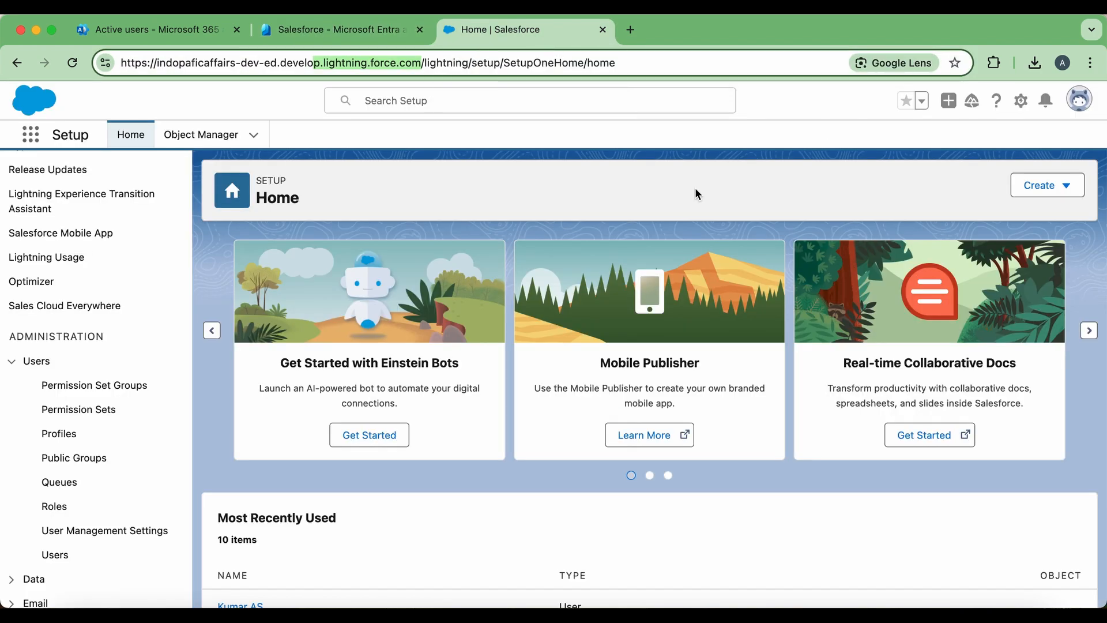
click(806, 143)
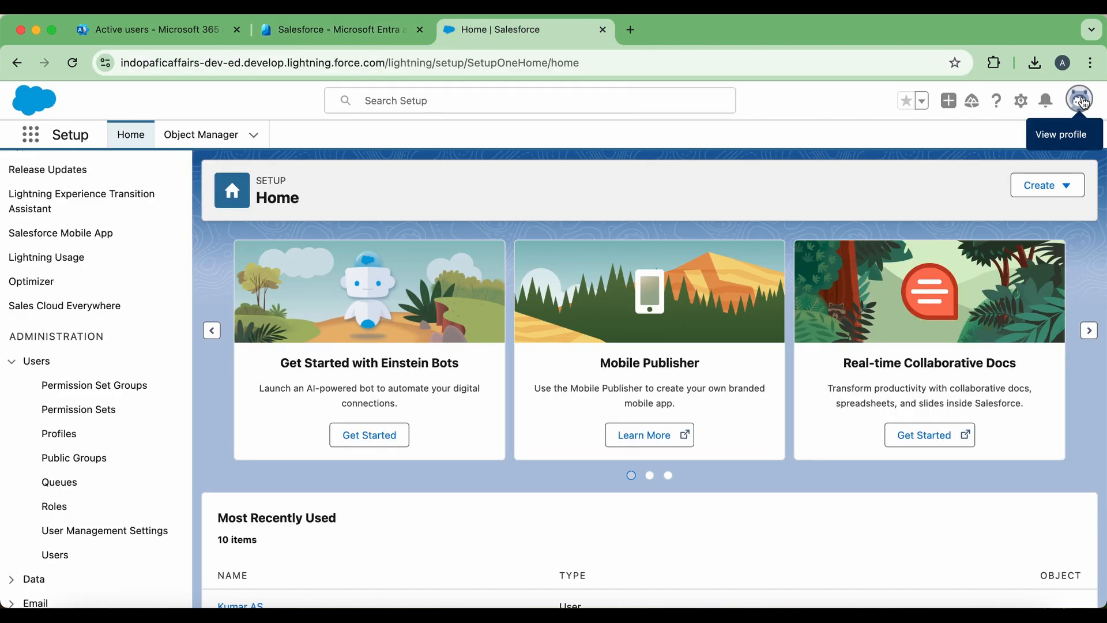
click(1083, 102)
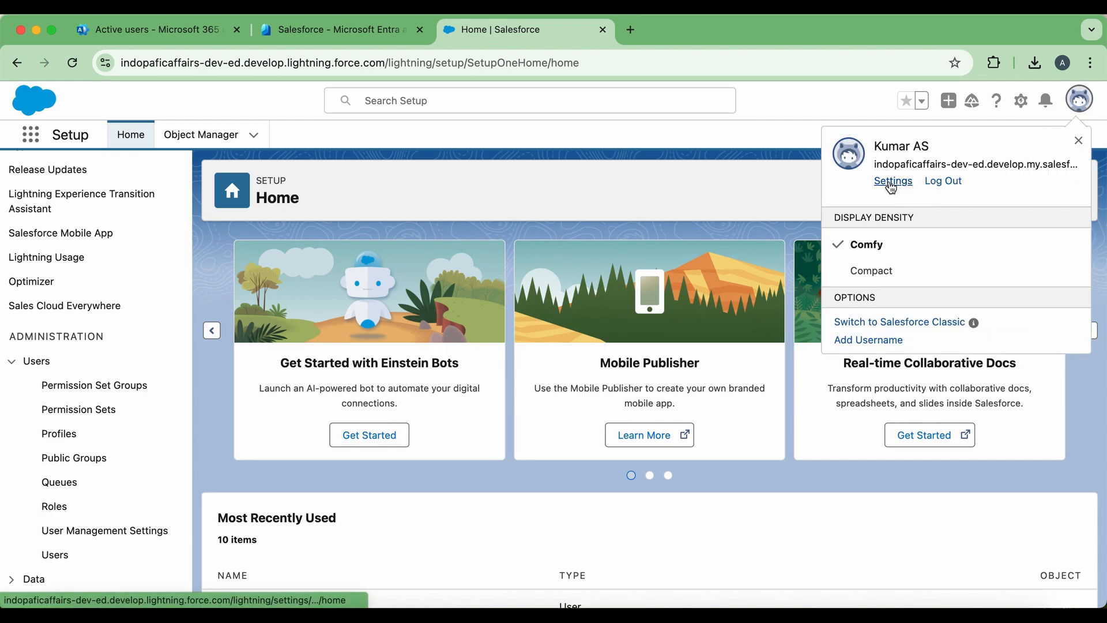
click(892, 182)
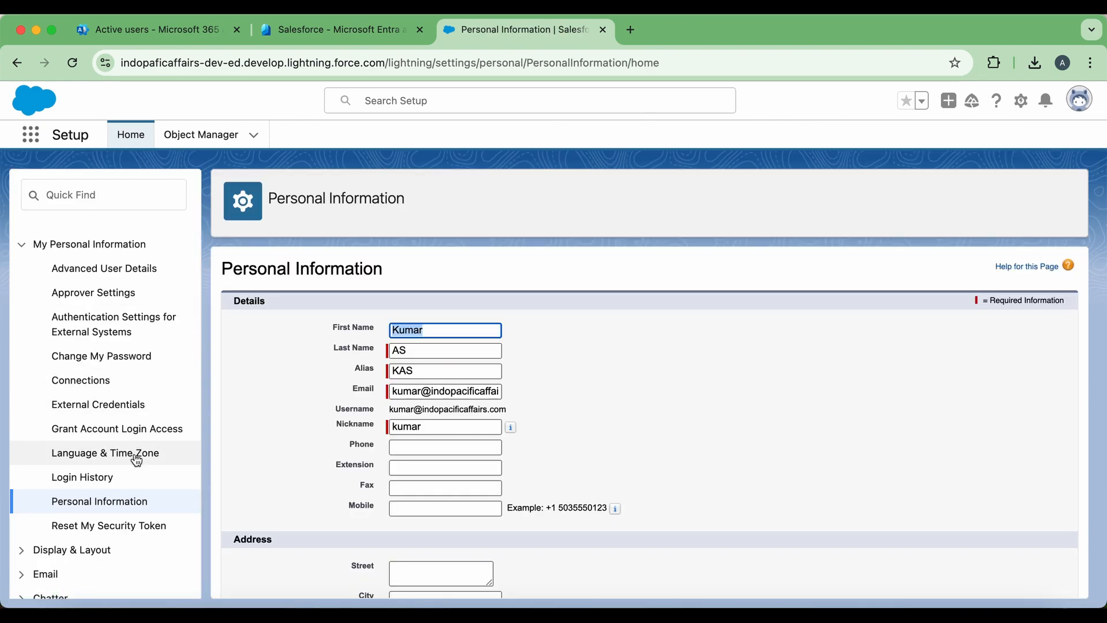
click(113, 527)
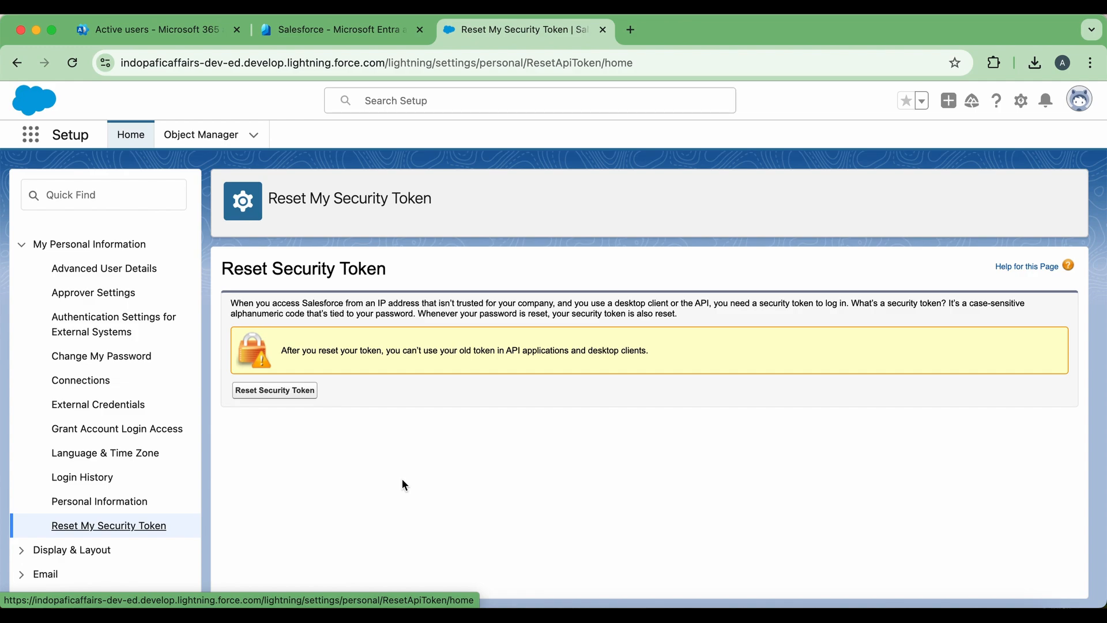
click(284, 392)
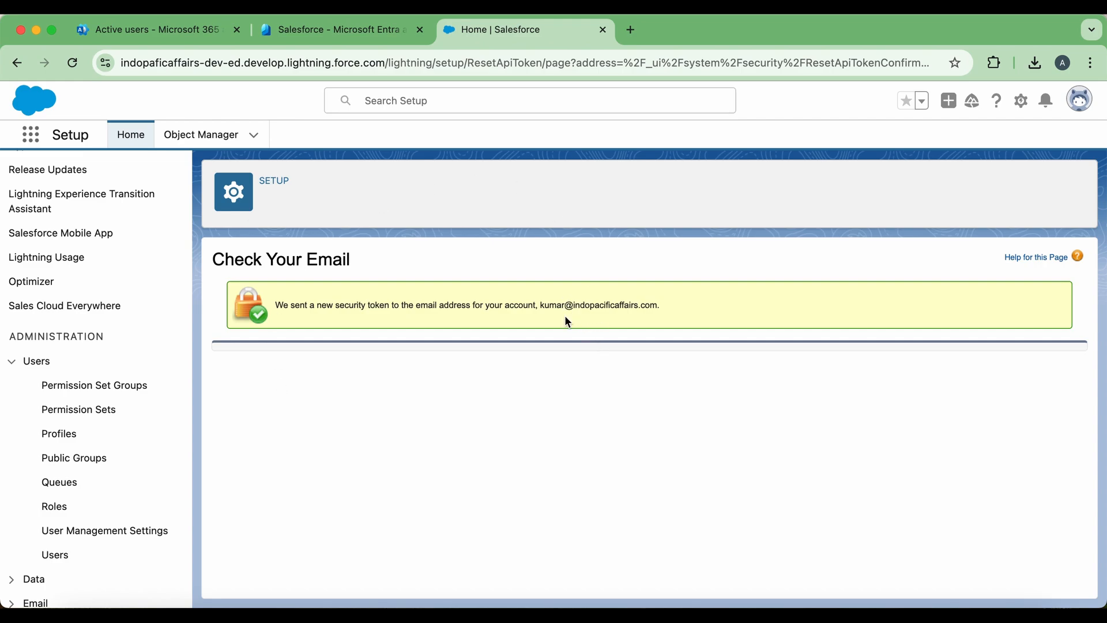
key(ctrl+shift+Tab)
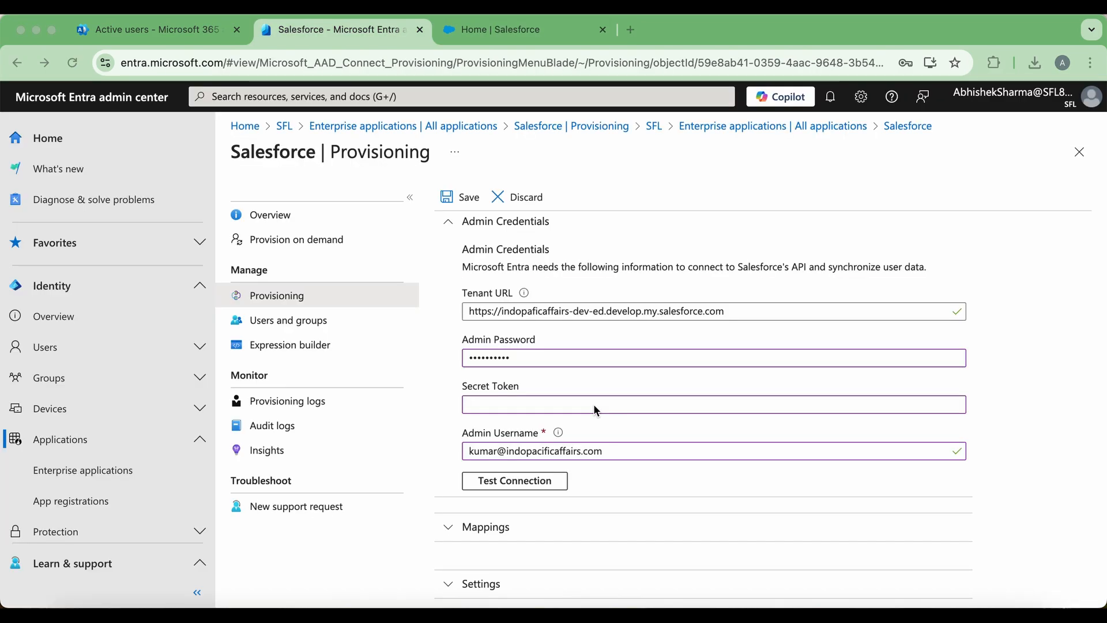
- Paste the new security token into Secret Token and test the connection successfully
click(521, 410)
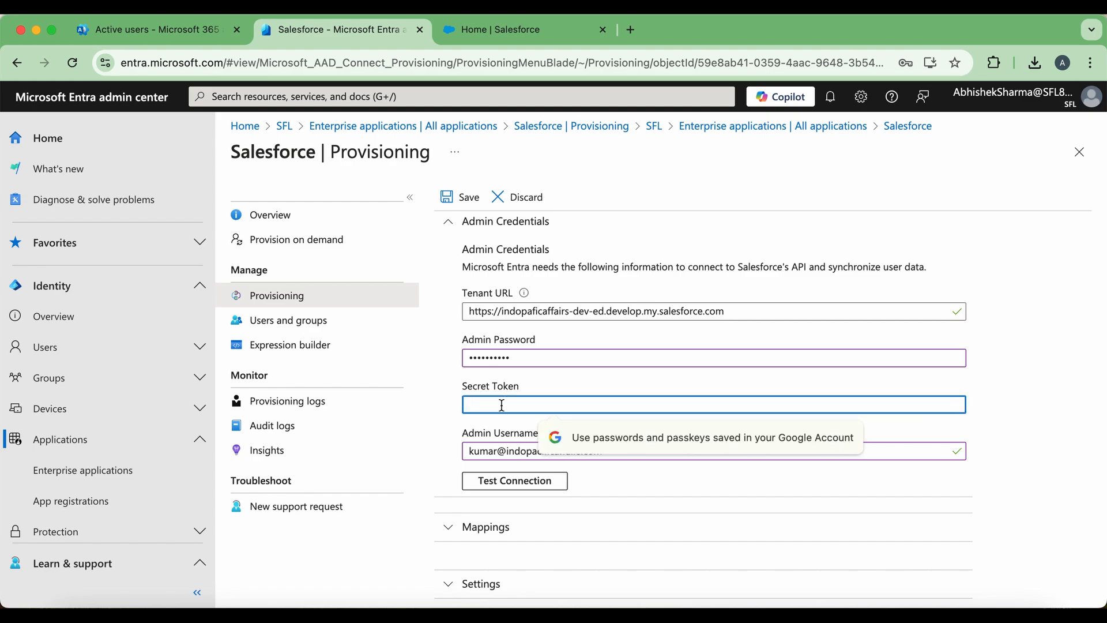
right_click(502, 406)
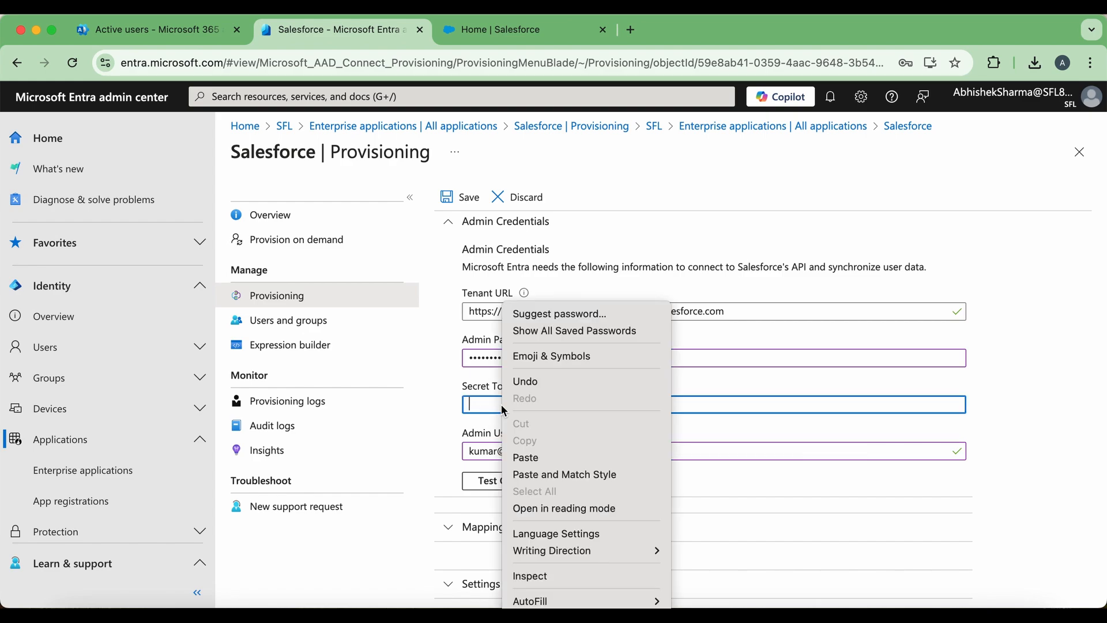
click(554, 459)
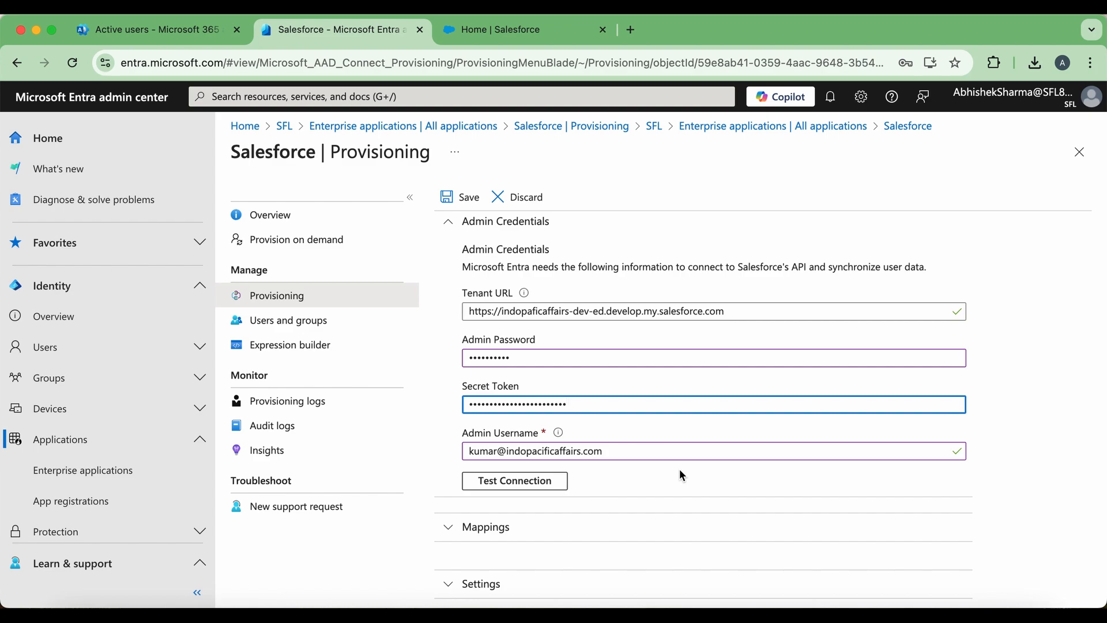
click(527, 481)
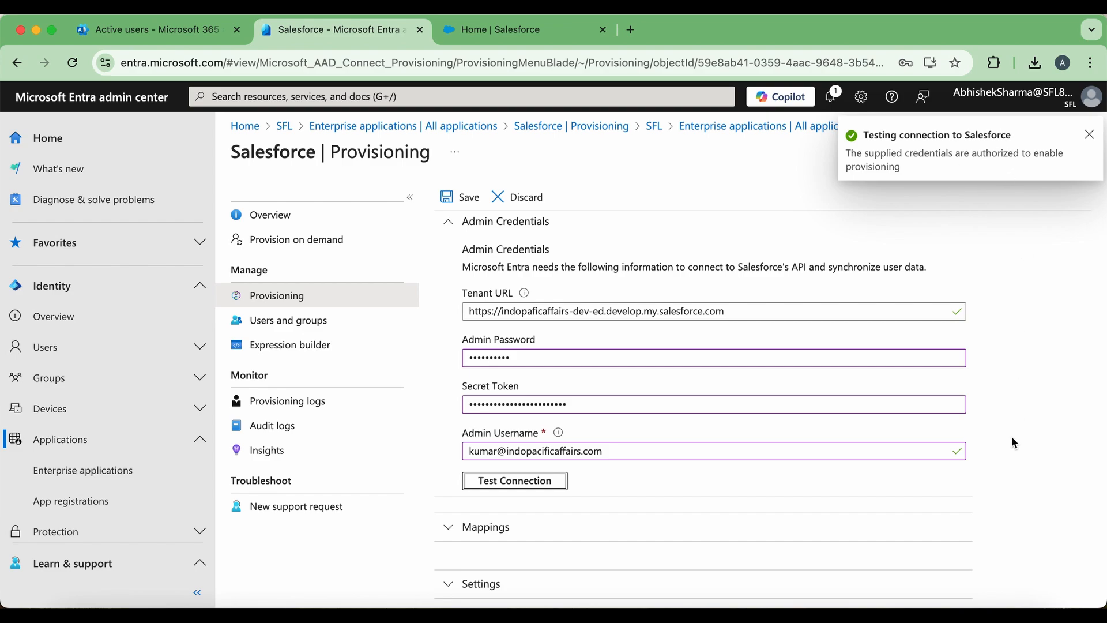
- Save the Salesforce provisioning configuration with provisioning status On
scroll(1012, 438, down, 2)
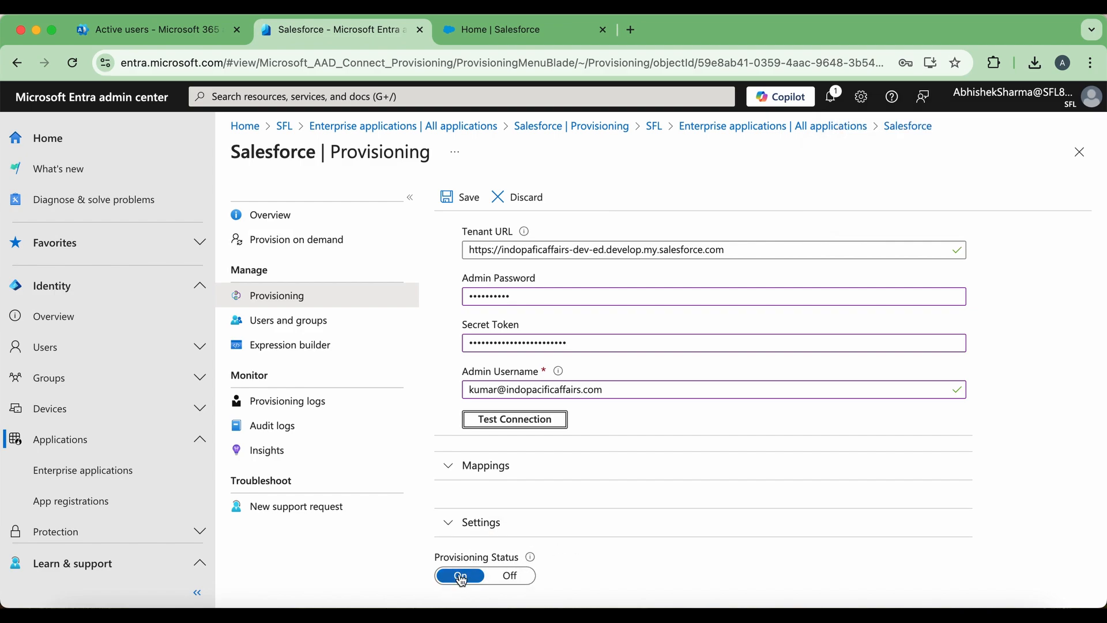
scroll(749, 497, up, 4)
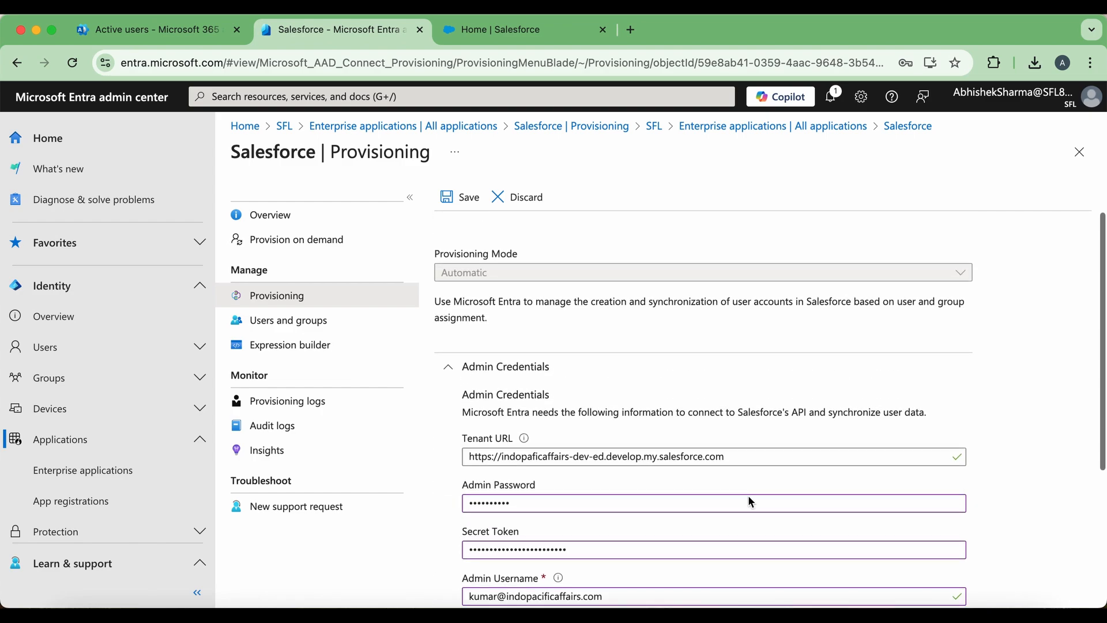
click(457, 199)
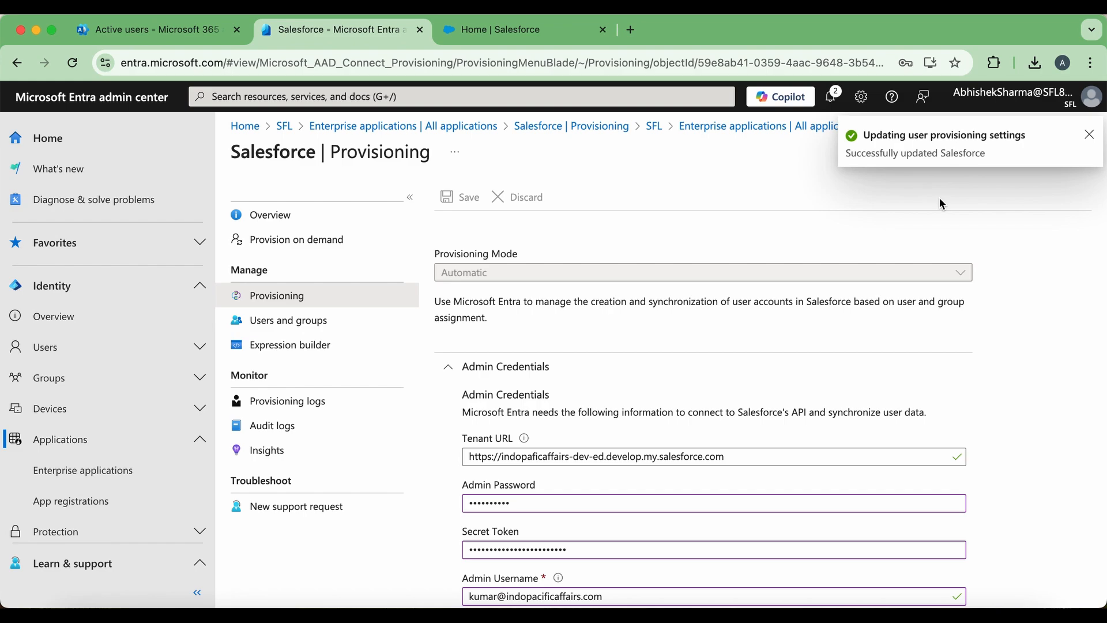
- In Users and groups, add a new assignment and select the second user
click(299, 332)
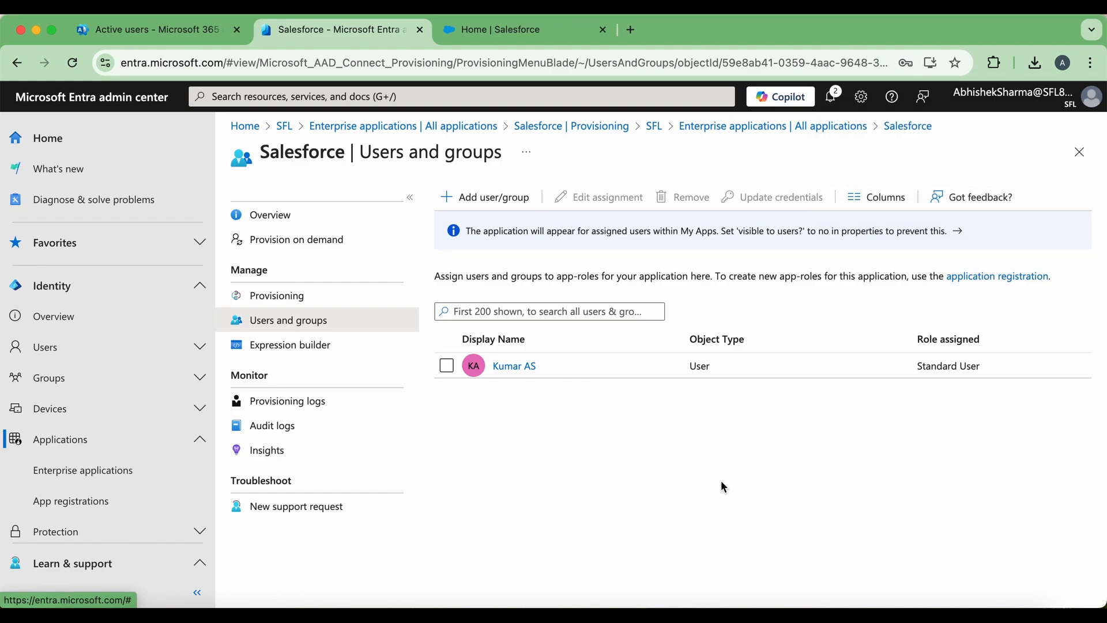
click(468, 196)
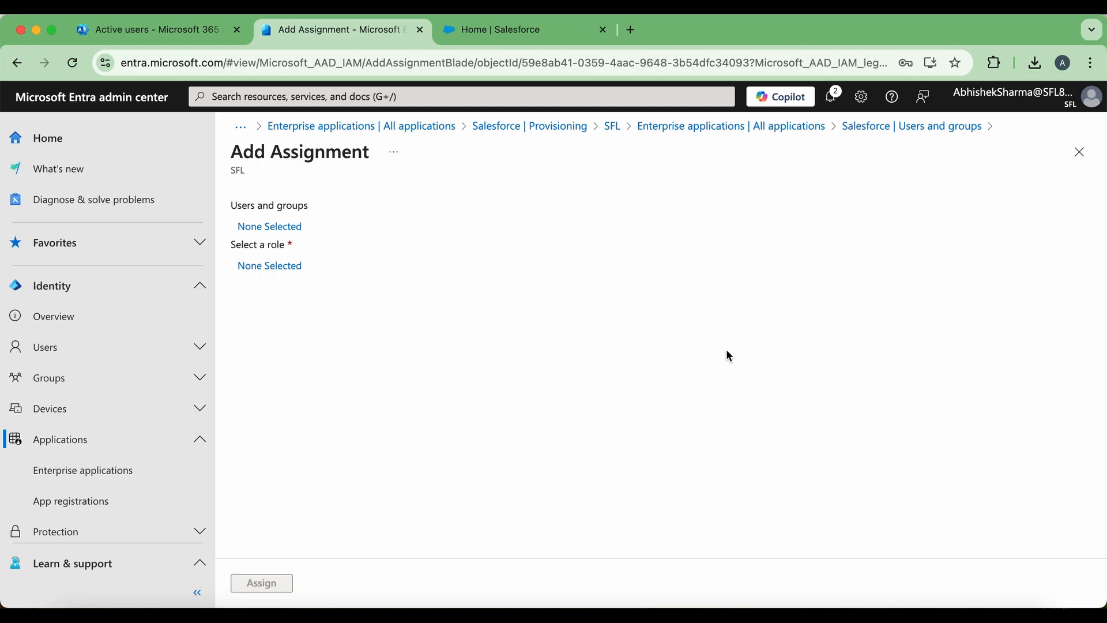
click(271, 227)
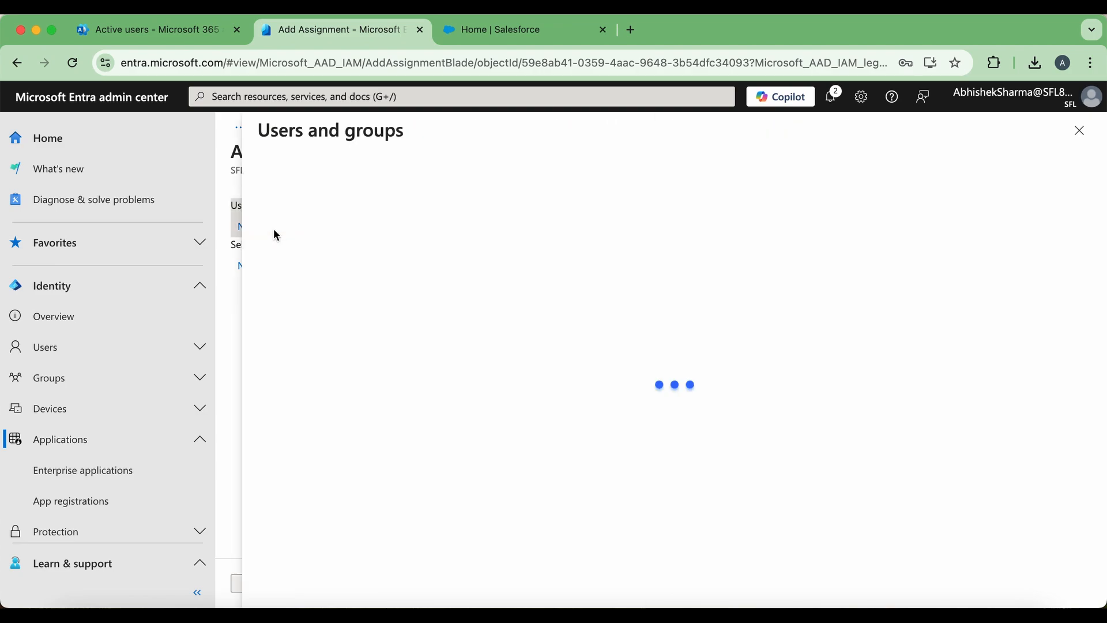
scroll(474, 450, down, 3)
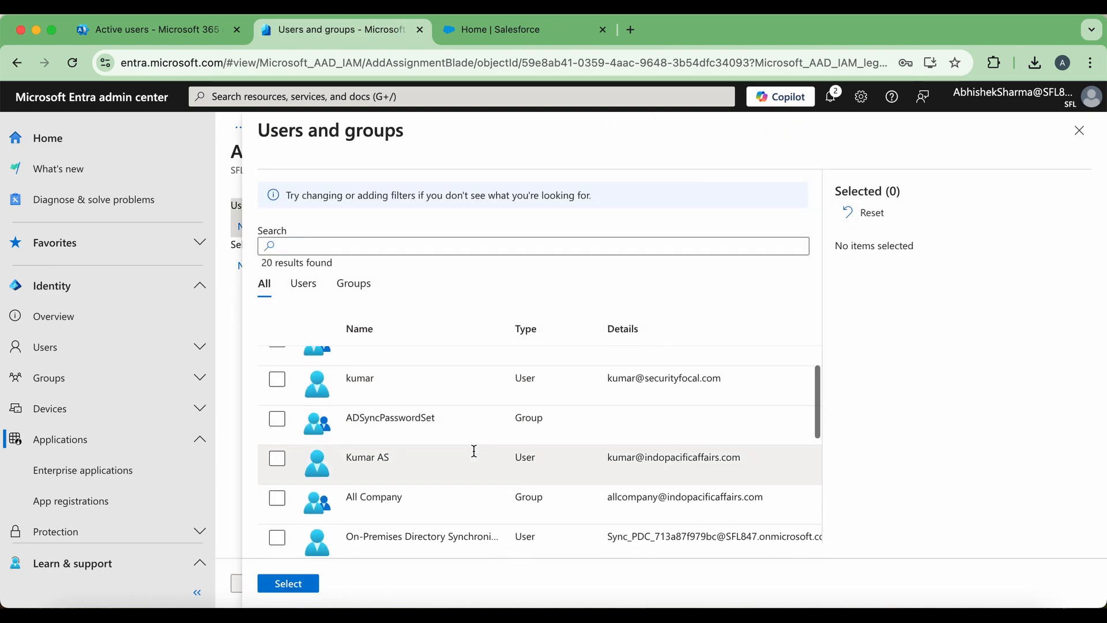
scroll(474, 450, up, 2)
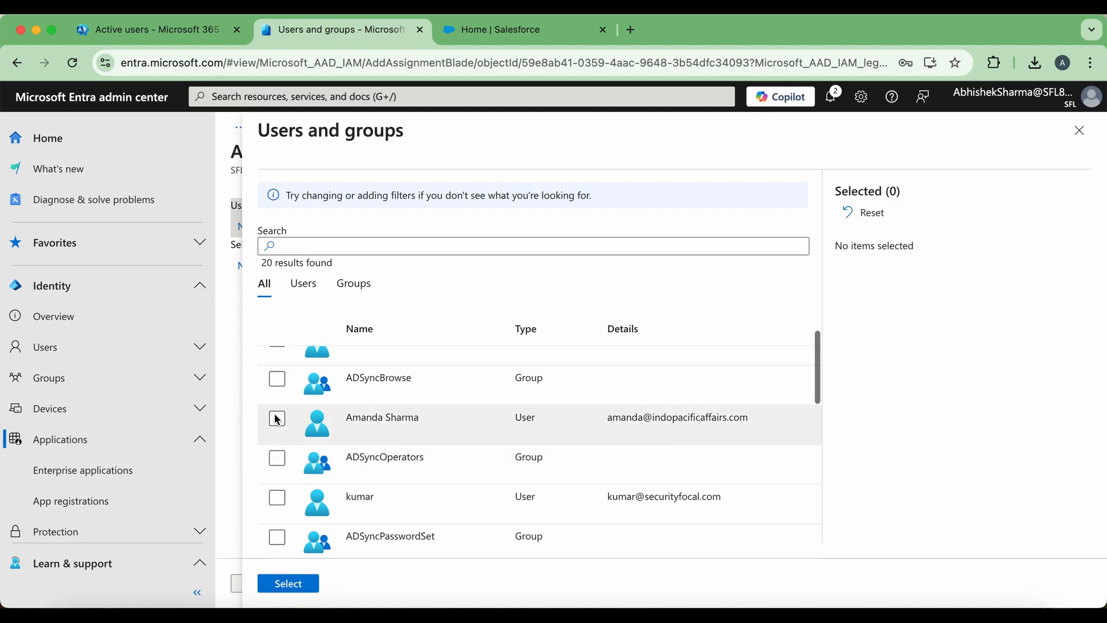
click(281, 421)
click(277, 419)
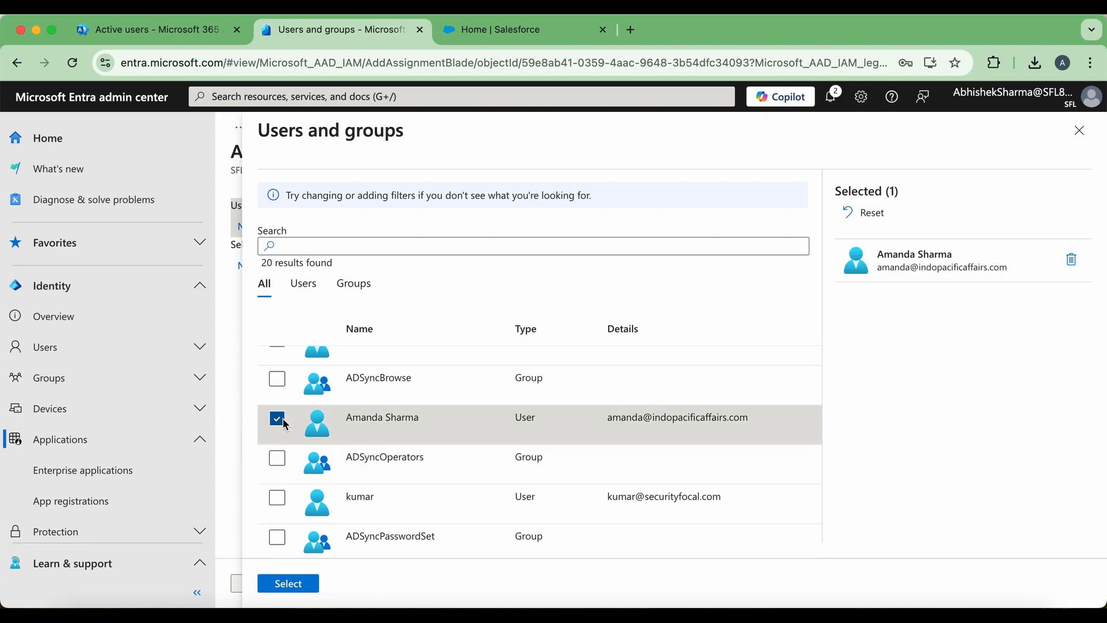
click(292, 584)
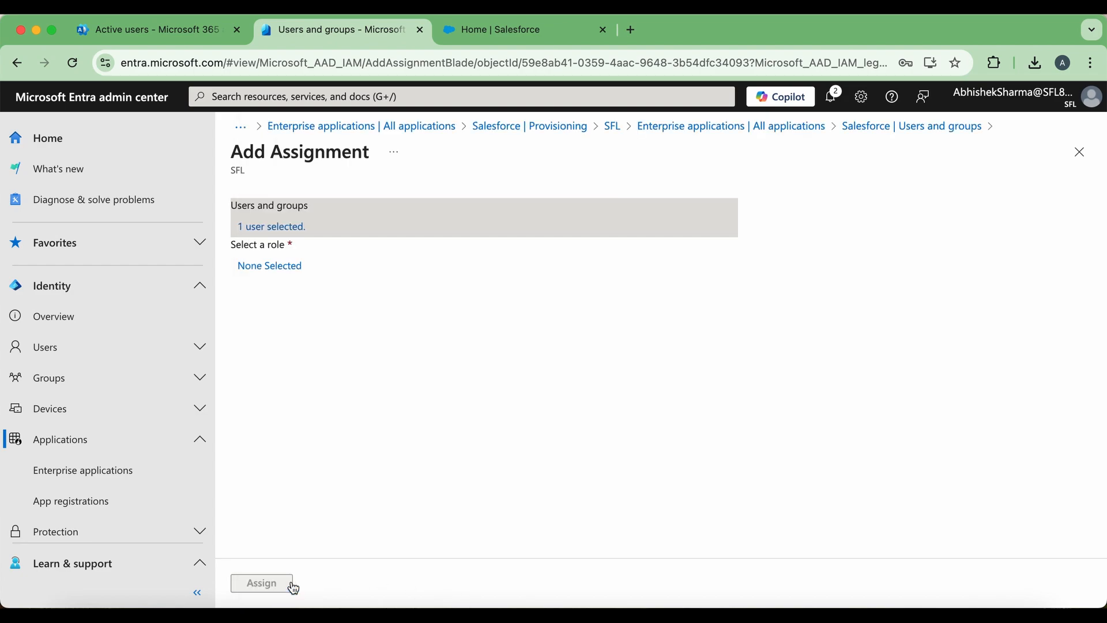
- Give the user the Standard User role and assign them to Salesforce
click(291, 268)
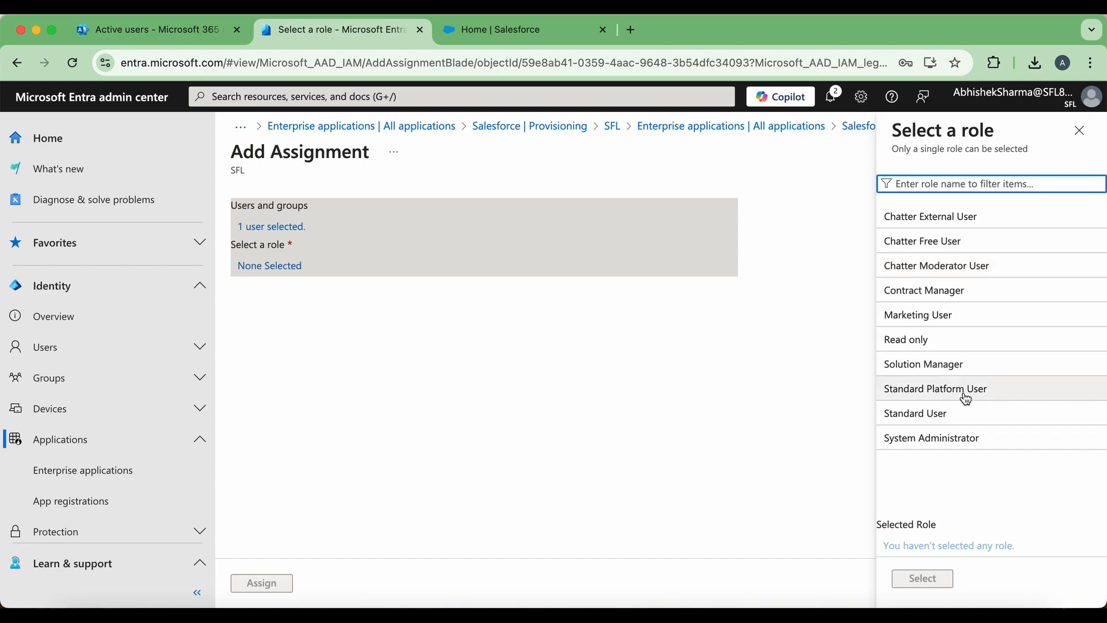
click(951, 417)
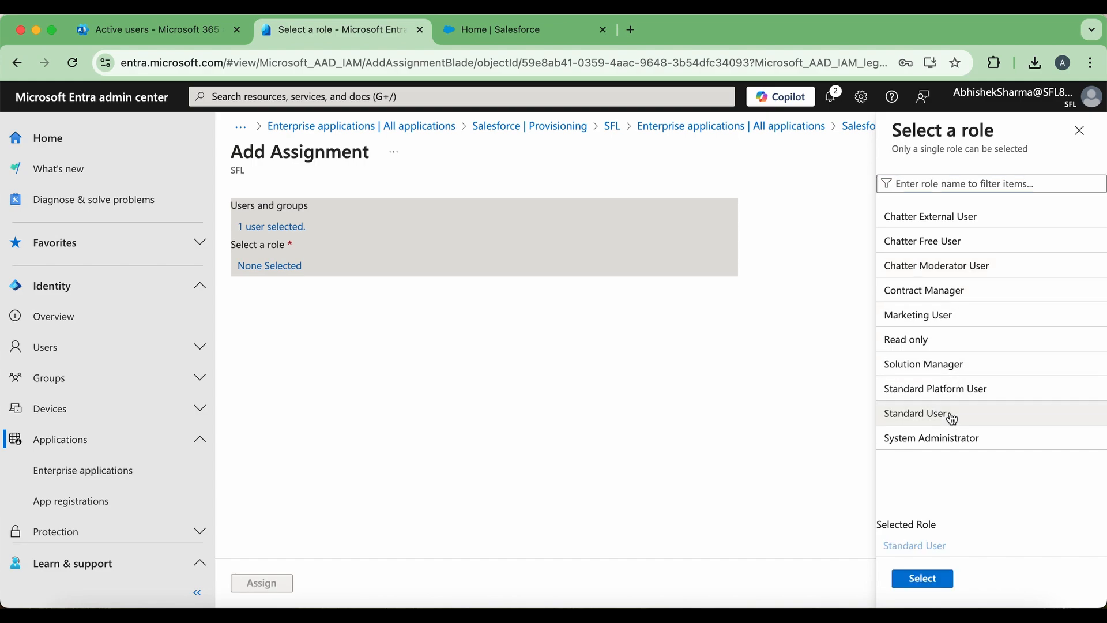
click(942, 578)
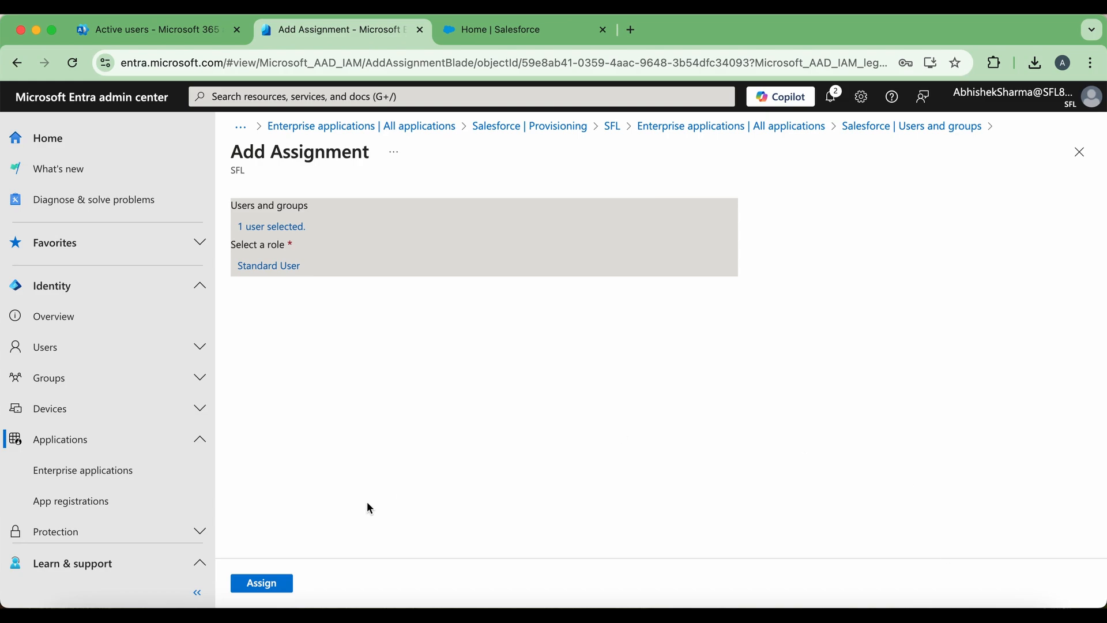
click(262, 584)
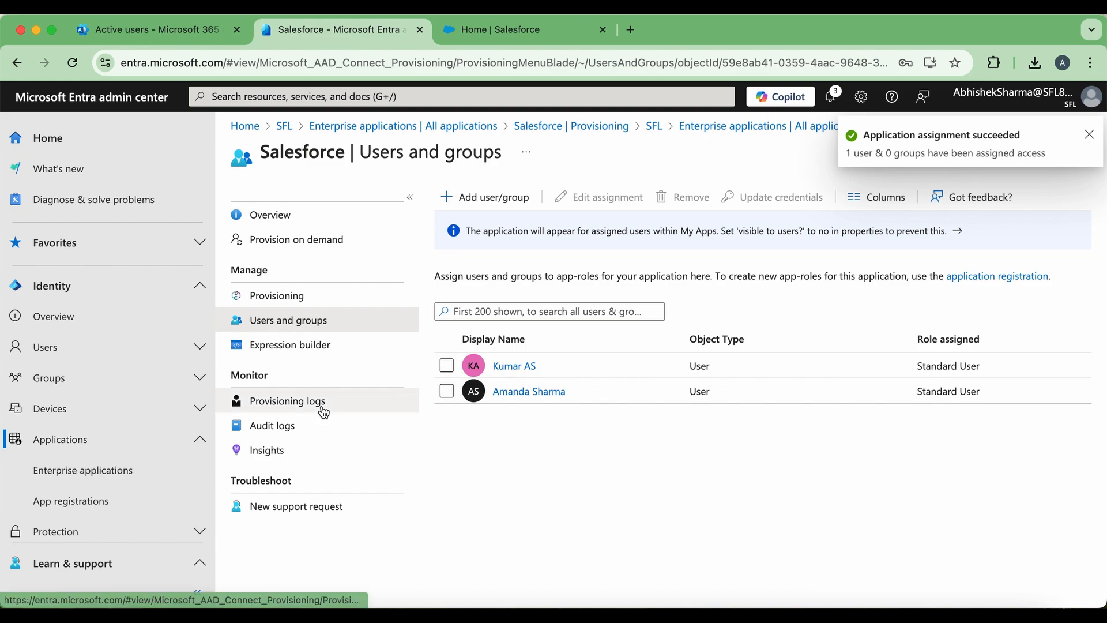
- Stop and restart Salesforce provisioning from Overview, then go to the Salesforce setup tab
click(296, 215)
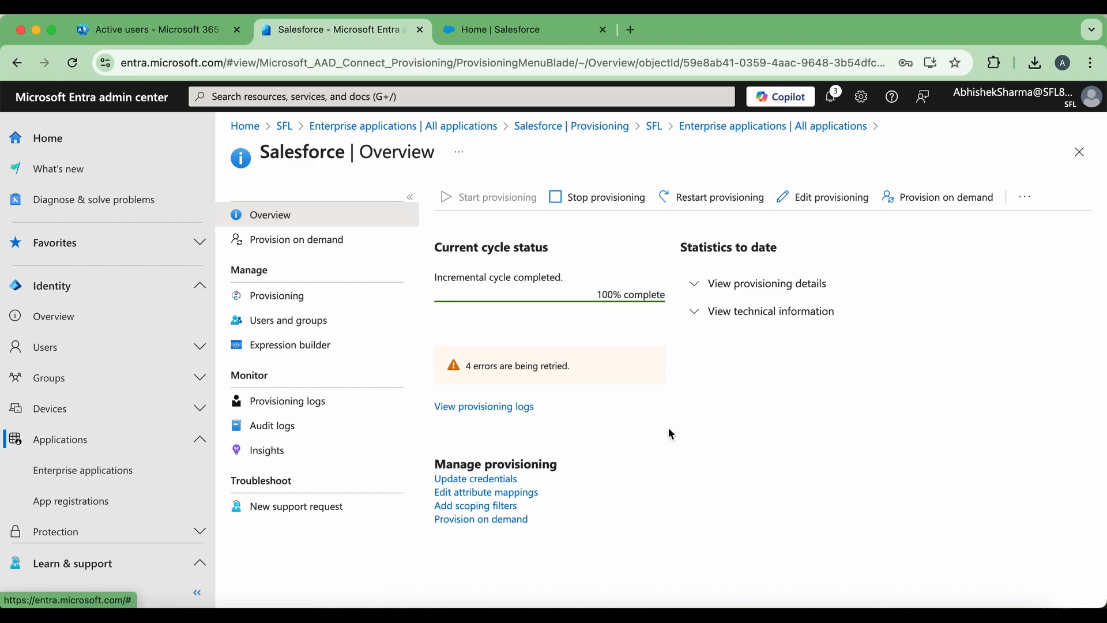
click(603, 204)
click(467, 281)
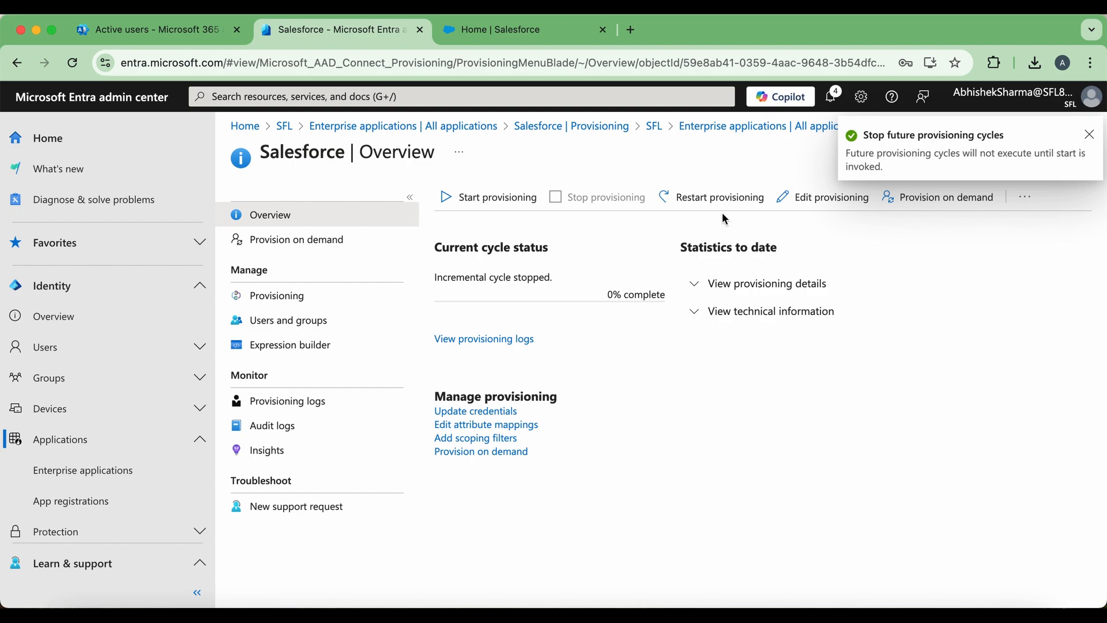
click(445, 207)
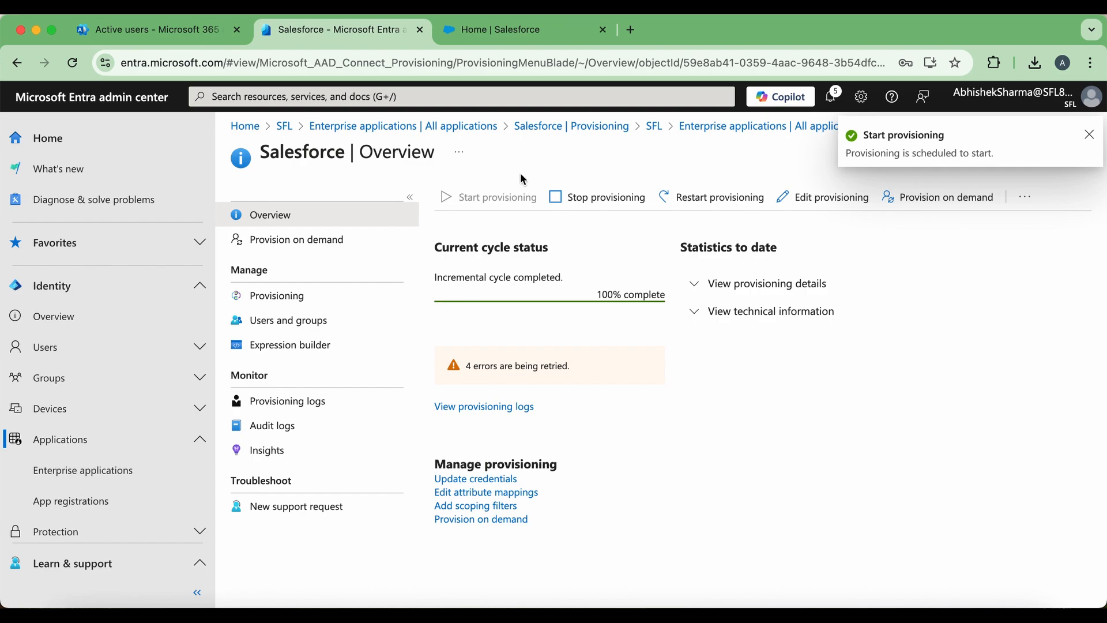
click(525, 32)
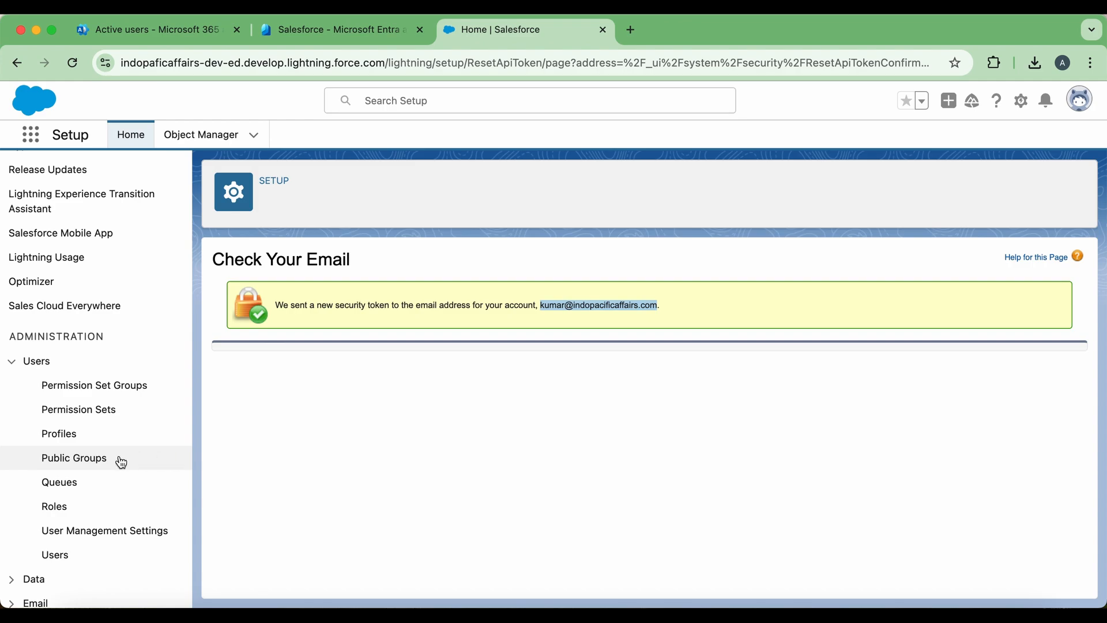
- Check the provisioned Standard User in Salesforce's Users list, then log the admin out
scroll(92, 478, down, 2)
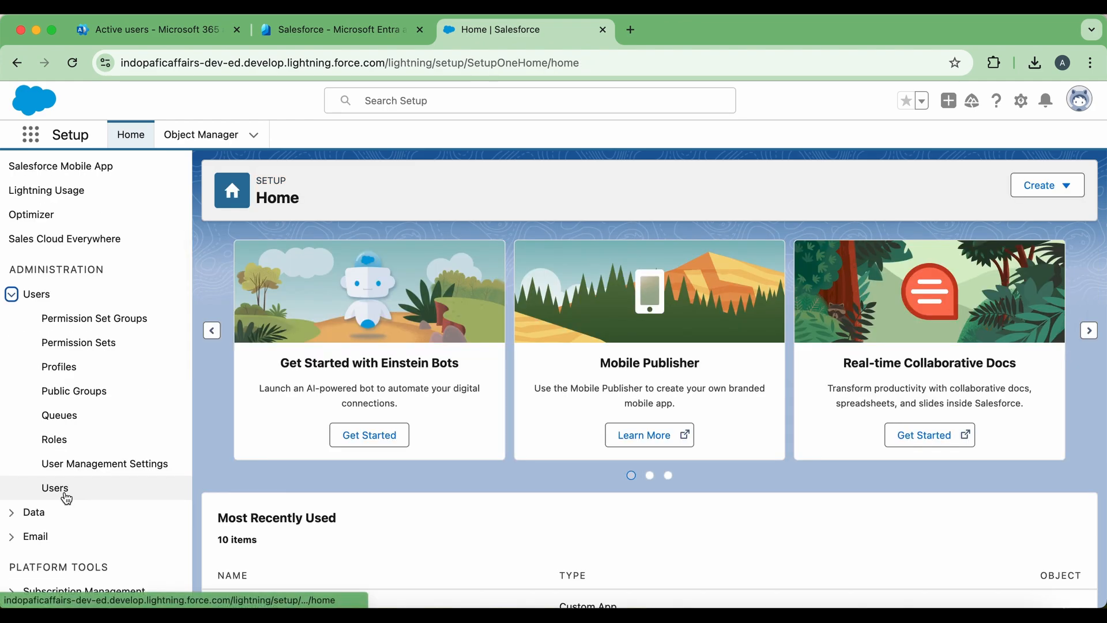
click(64, 489)
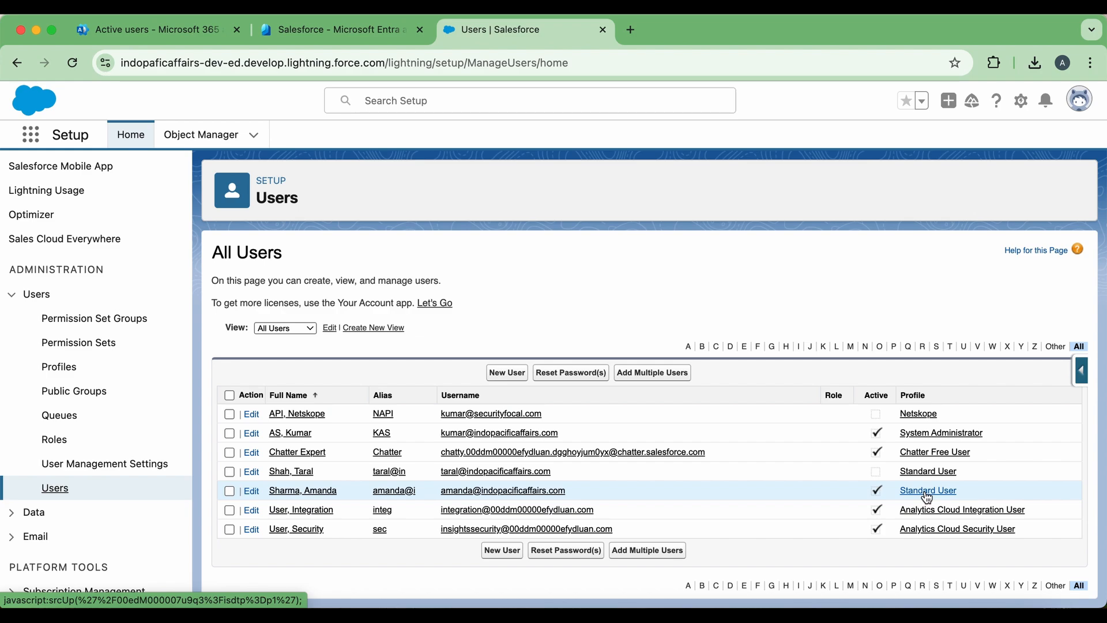
click(1087, 103)
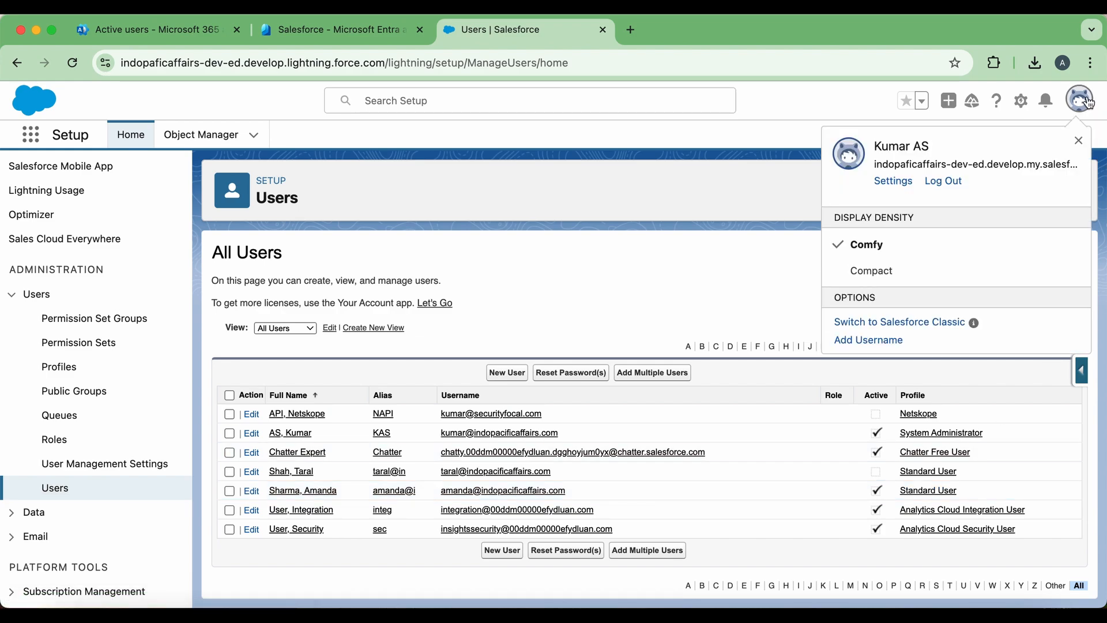
click(944, 181)
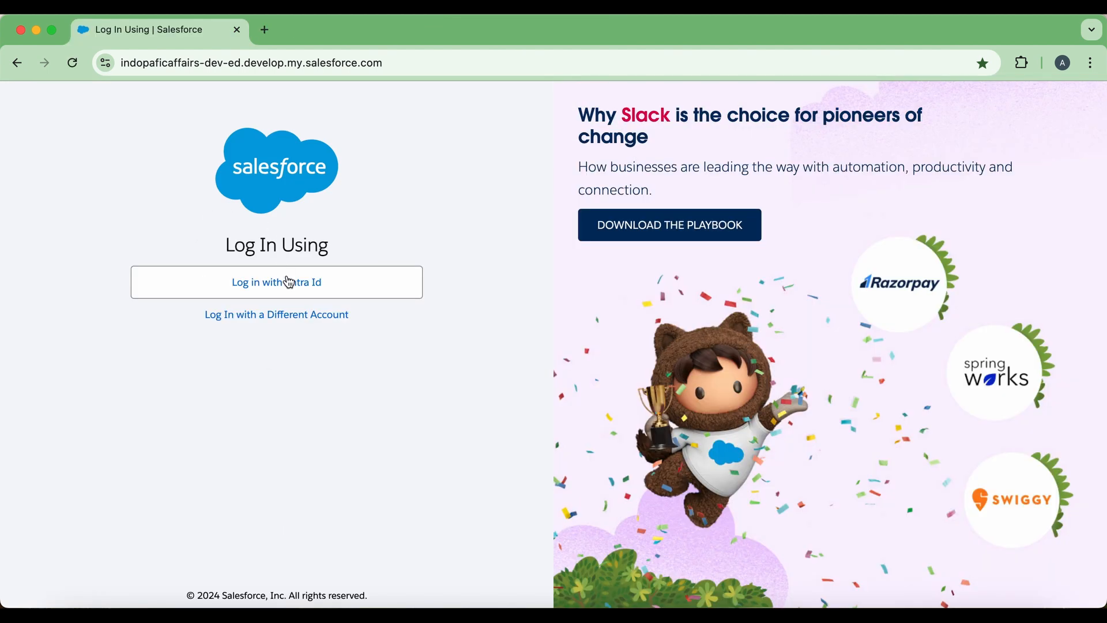
- Log in with Entra ID as the newly assigned user, entering their password and declining to stay signed in
click(291, 284)
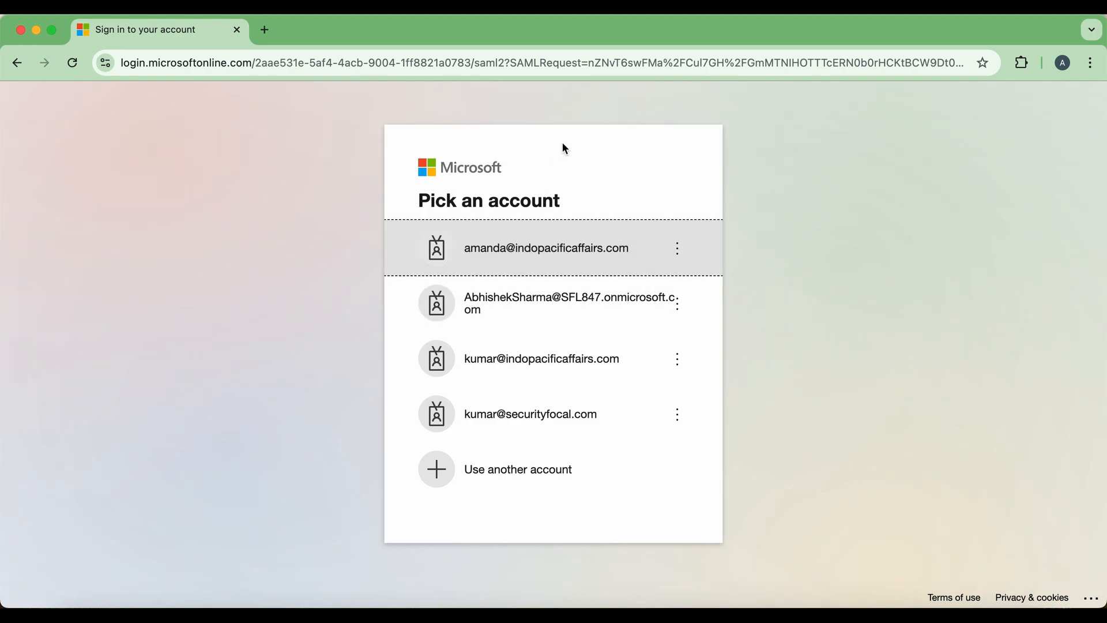
click(542, 243)
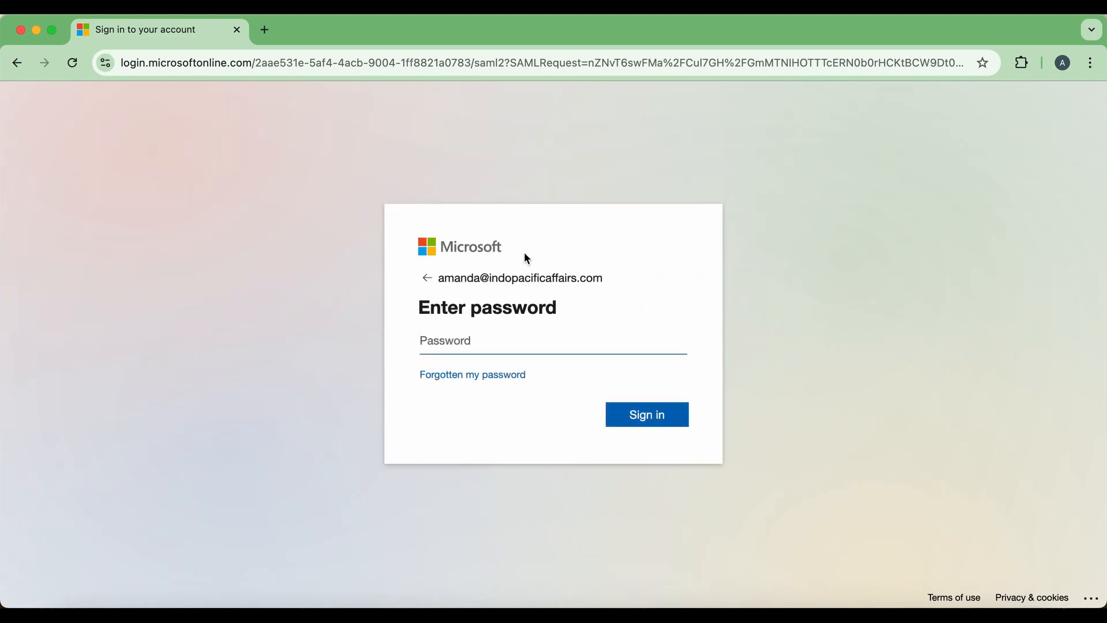
click(481, 350)
text(•••••••)
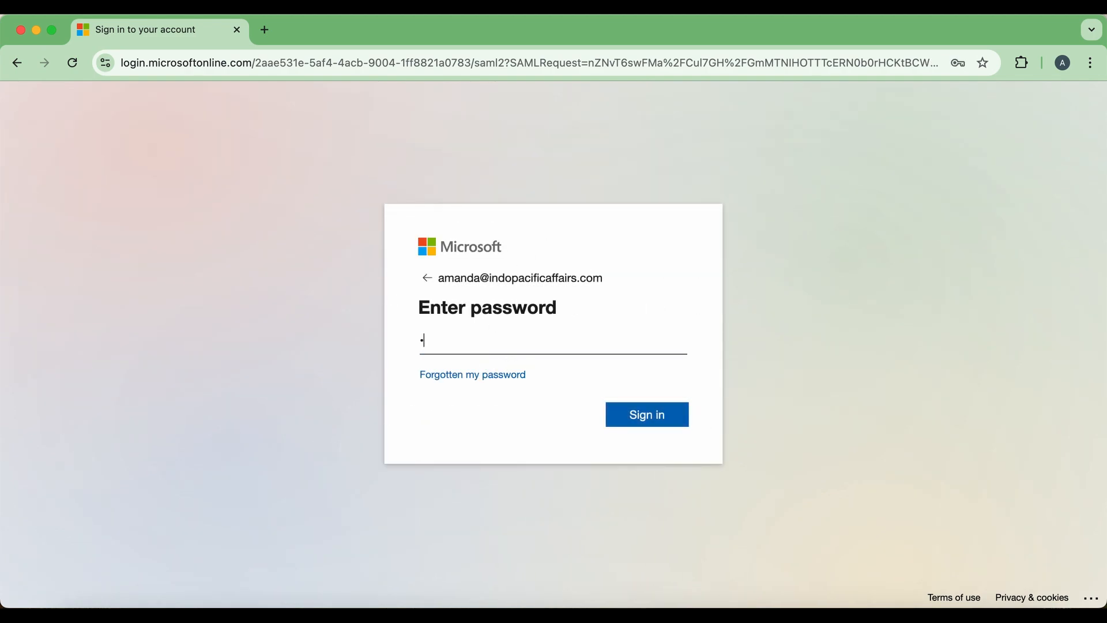
text(•••)
click(669, 416)
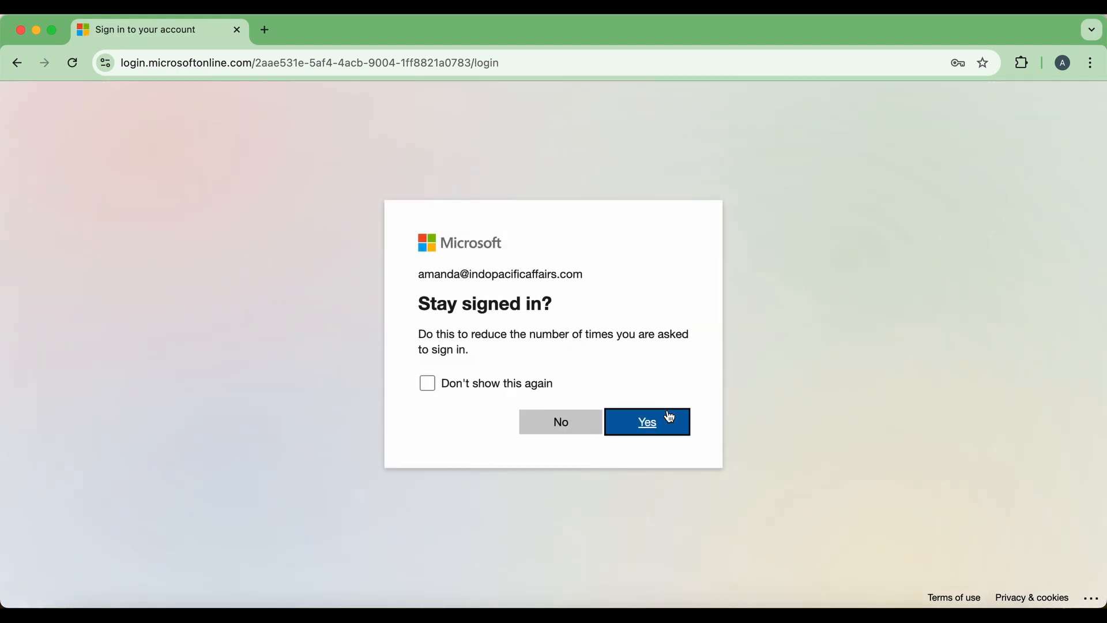
click(582, 431)
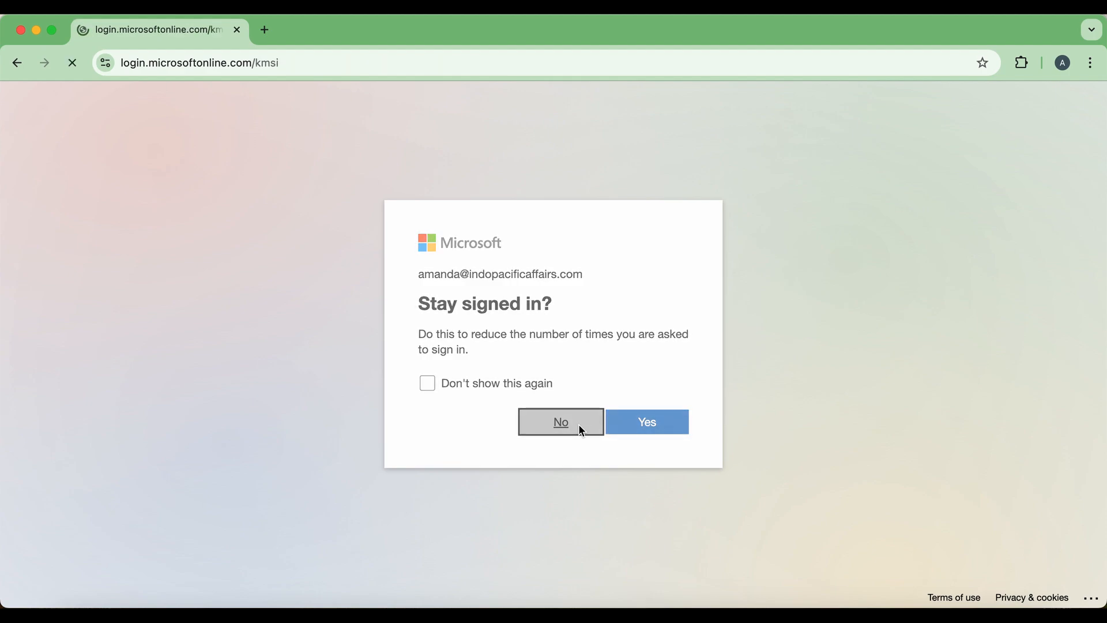